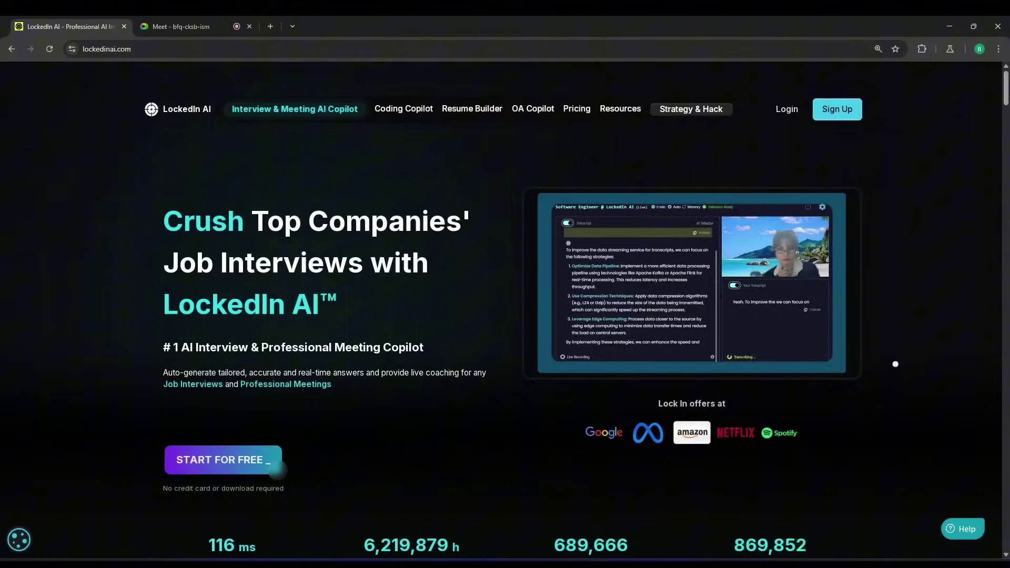
- Sign in to LockedIn AI with a Google account to reach the Interview copilot dashboard
left_click(787, 112)
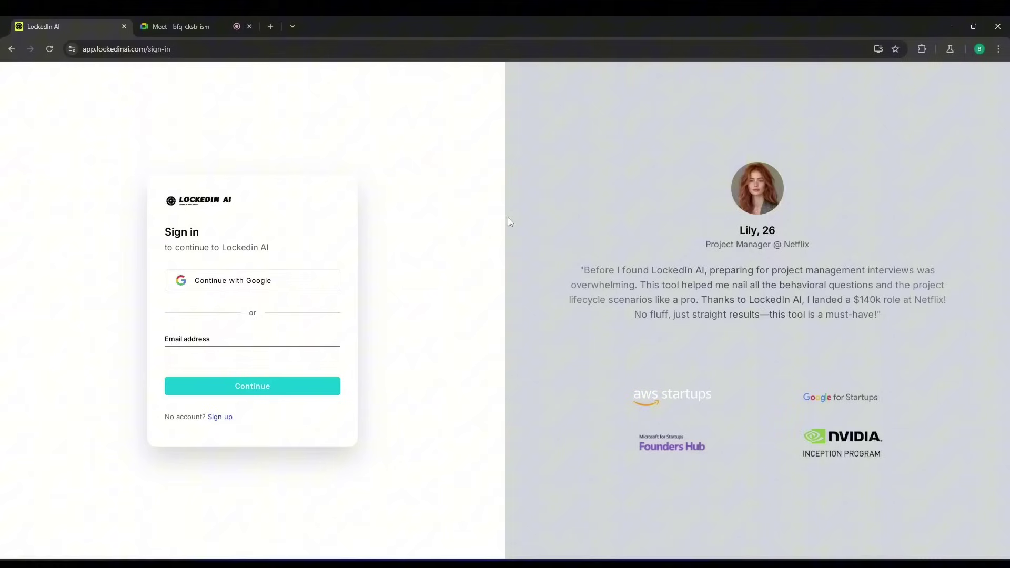
left_click(313, 357)
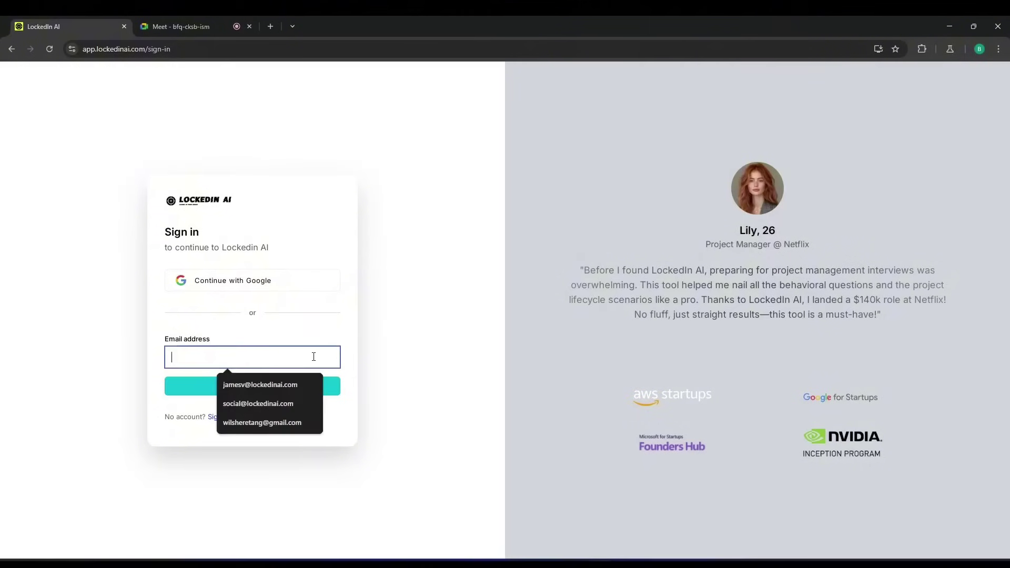
left_click(288, 283)
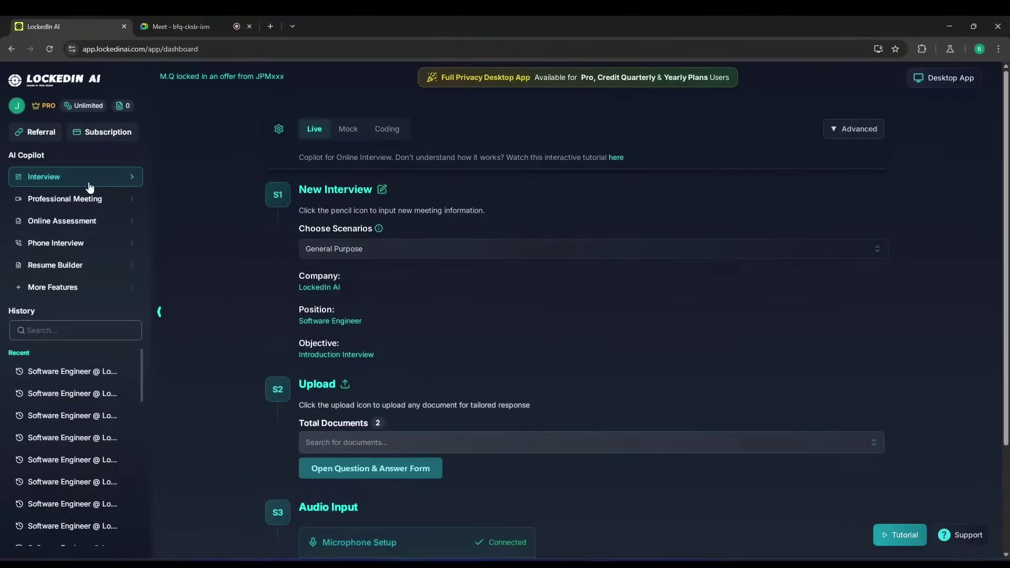
left_click(102, 202)
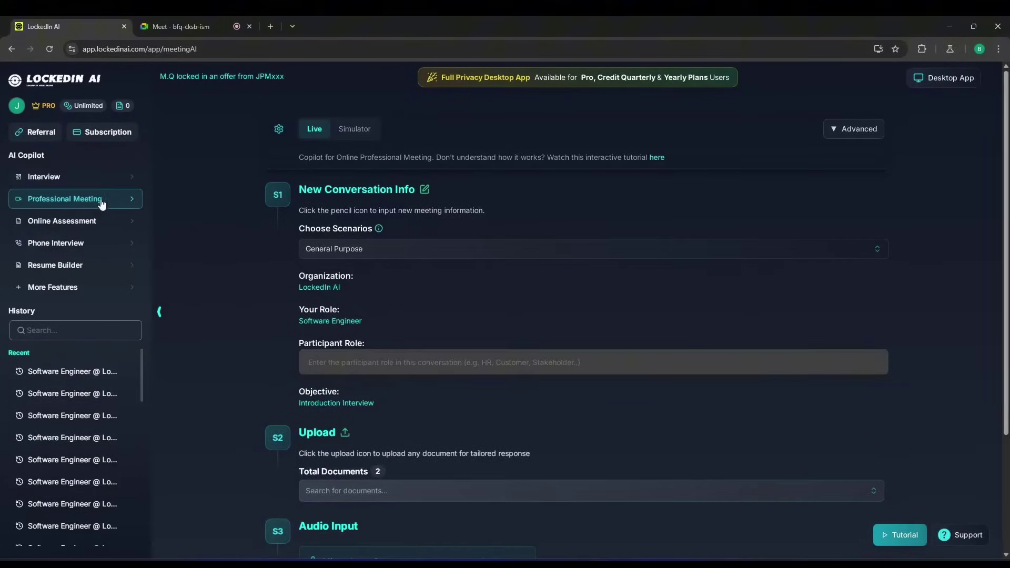
left_click(104, 222)
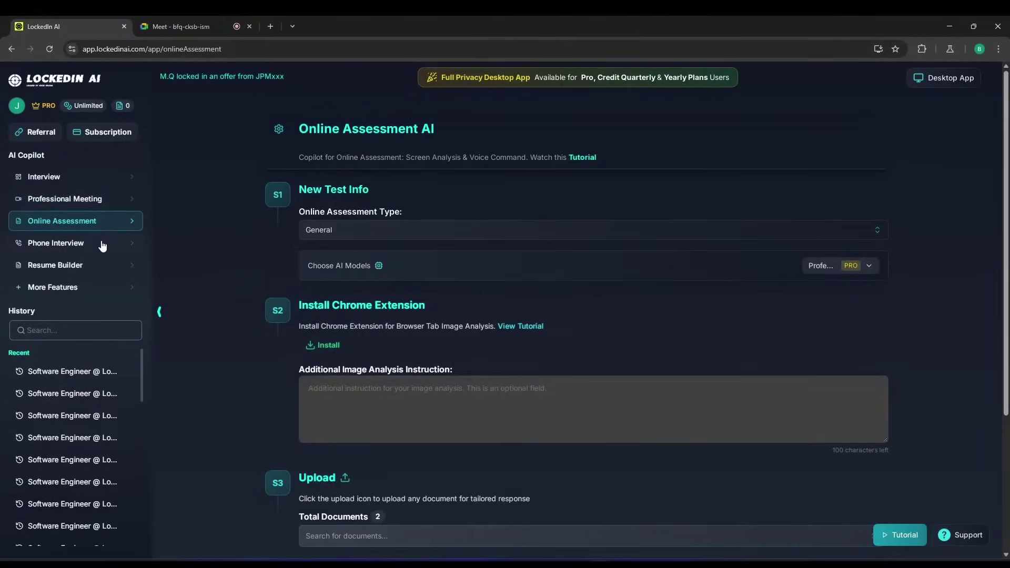
left_click(103, 245)
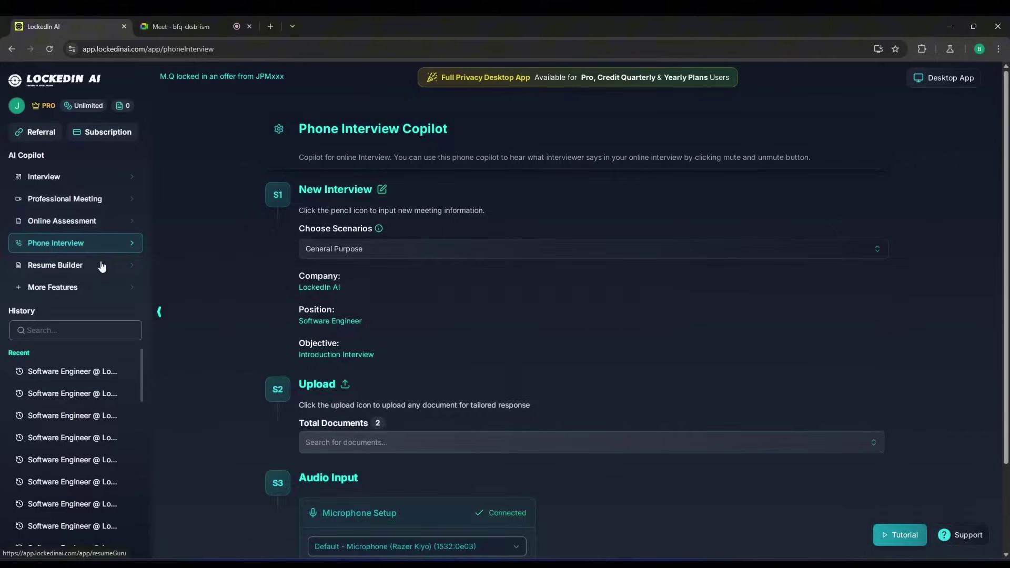
left_click(104, 265)
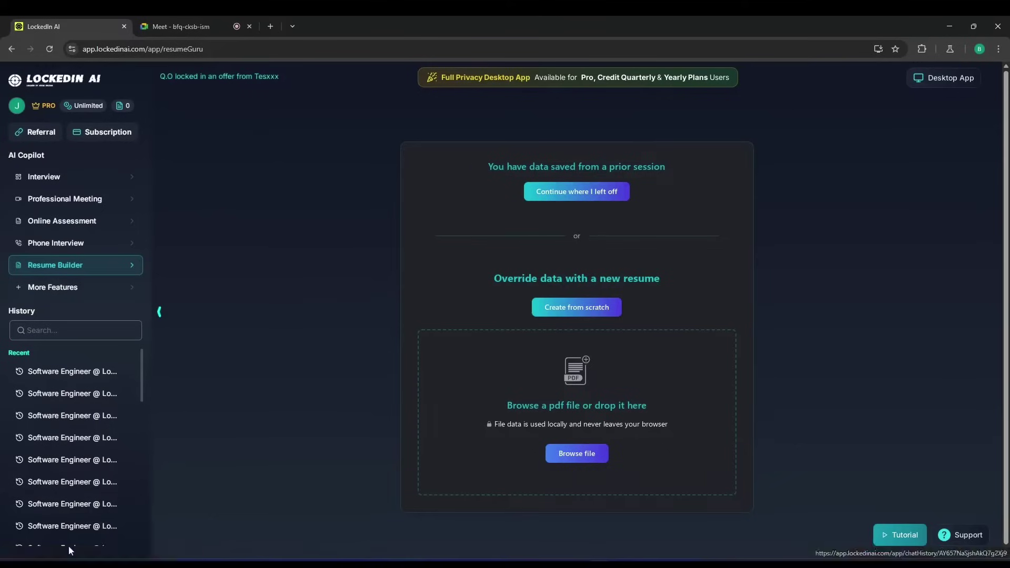
left_click(16, 105)
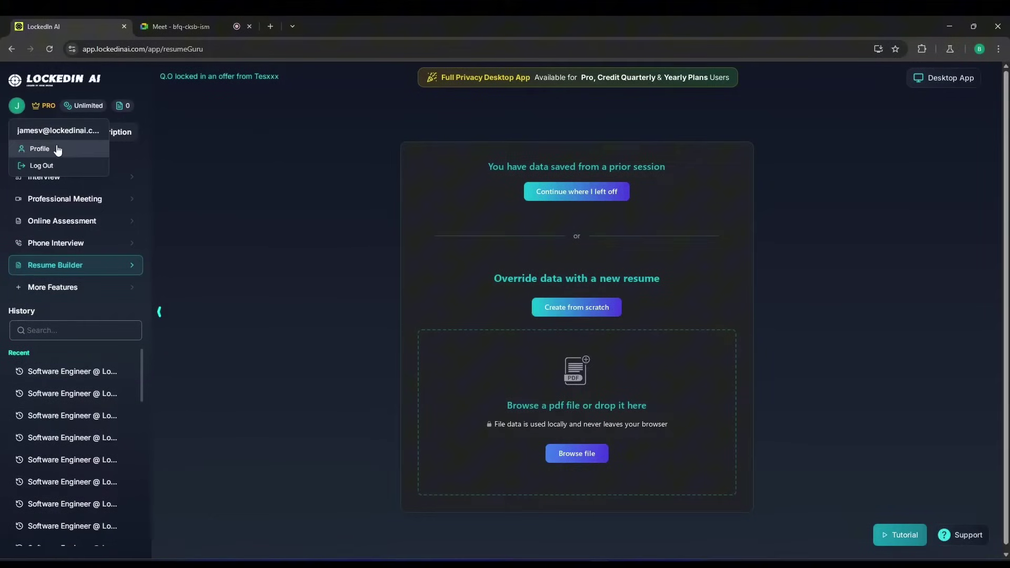
left_click(25, 147)
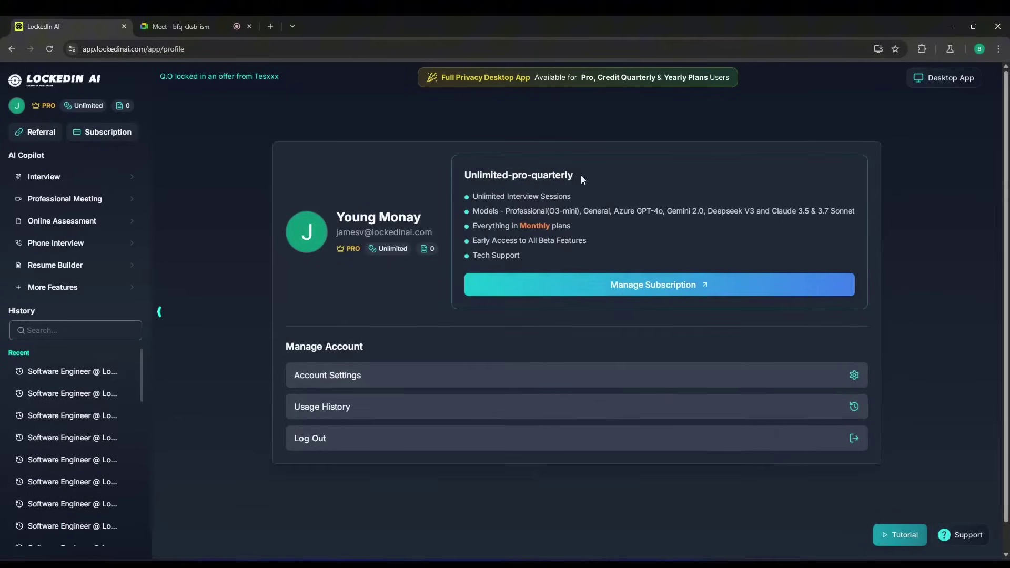
left_click(89, 180)
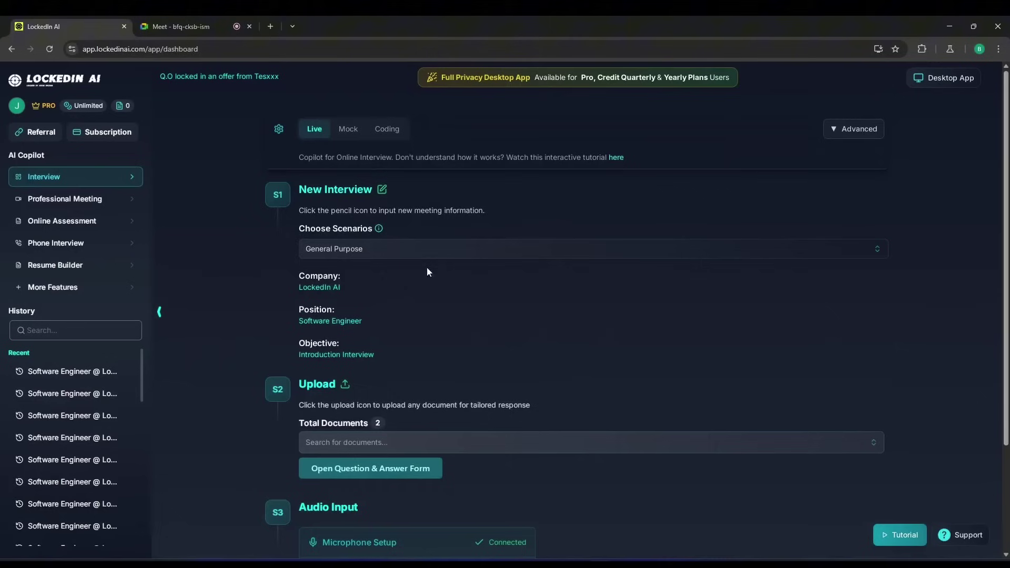
- Uncheck the General Purpose scenario in the Choose Scenarios list
left_click(401, 254)
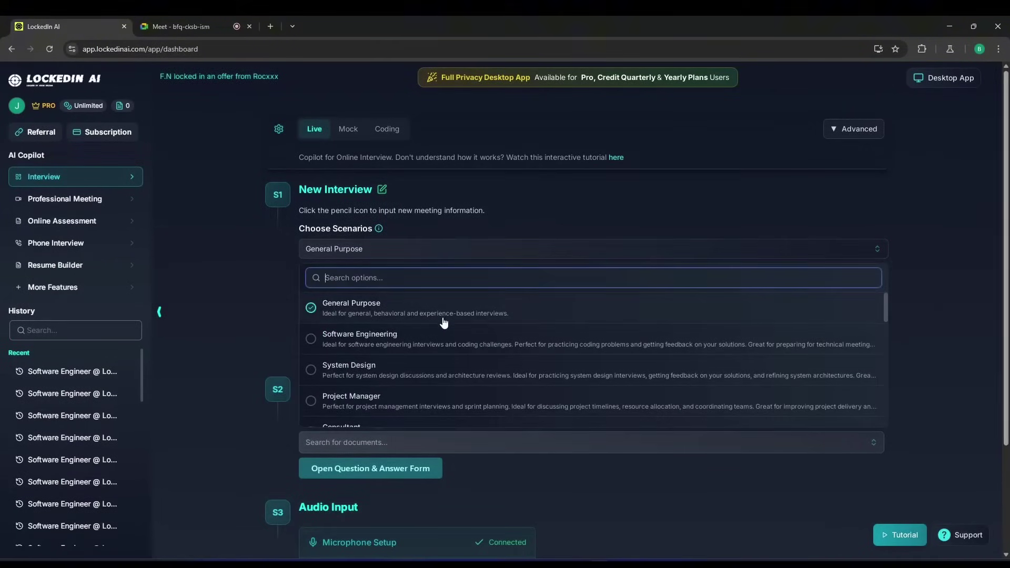
scroll(442, 321, "down", 5)
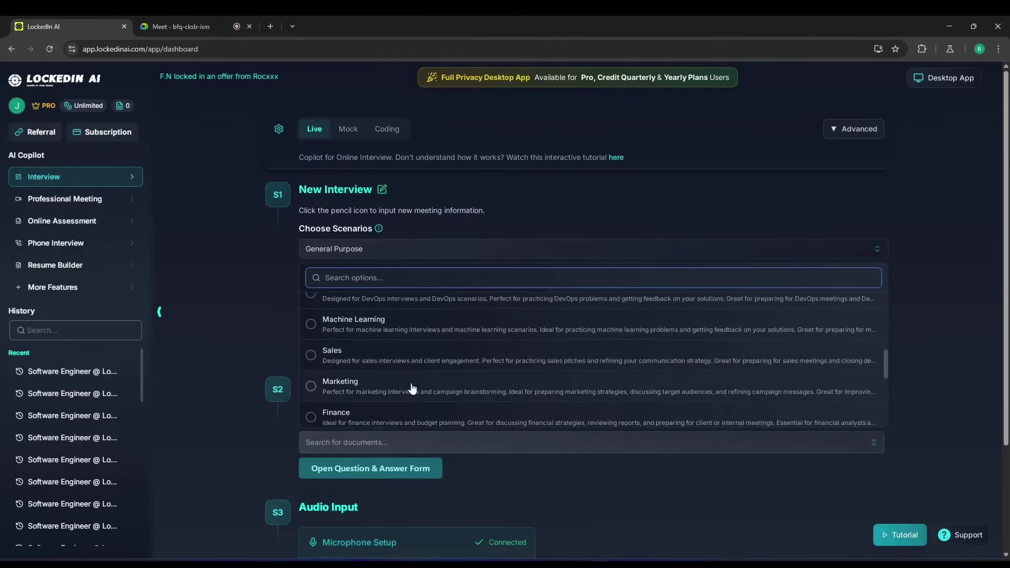
scroll(423, 382, "down", 1)
scroll(422, 382, "down", 5)
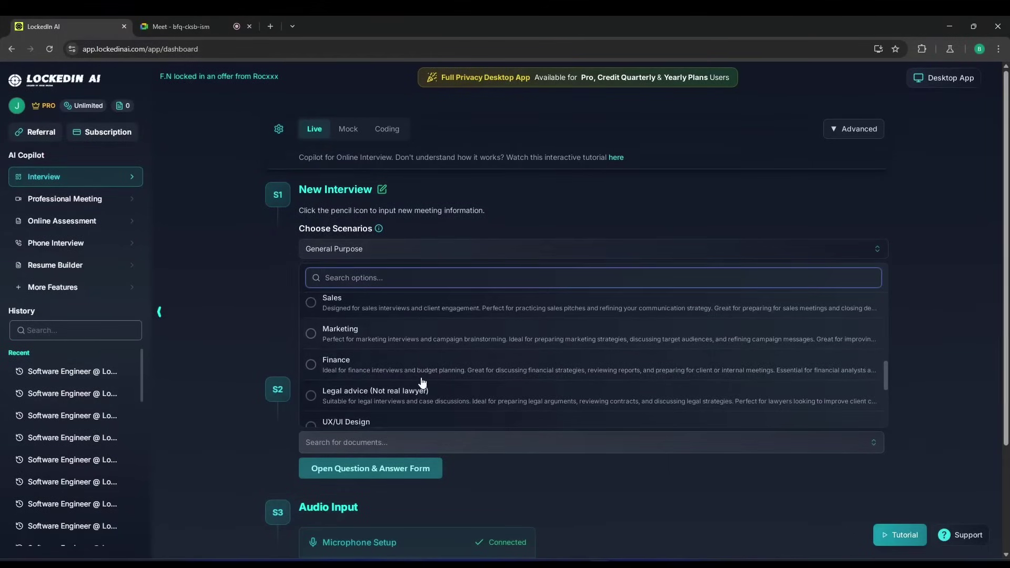
scroll(421, 357, "up", 2)
scroll(420, 358, "up", 3)
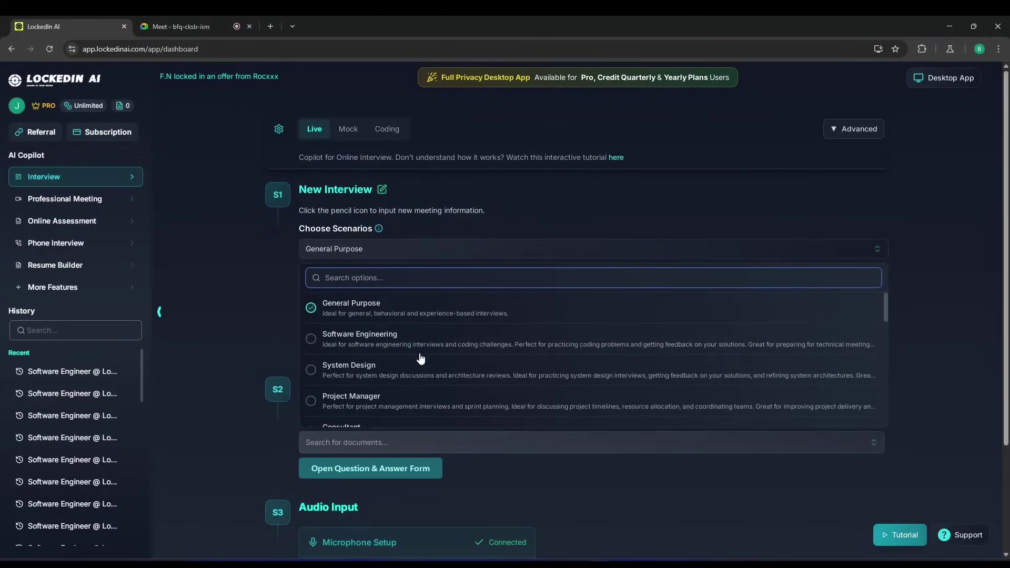
left_click(394, 310)
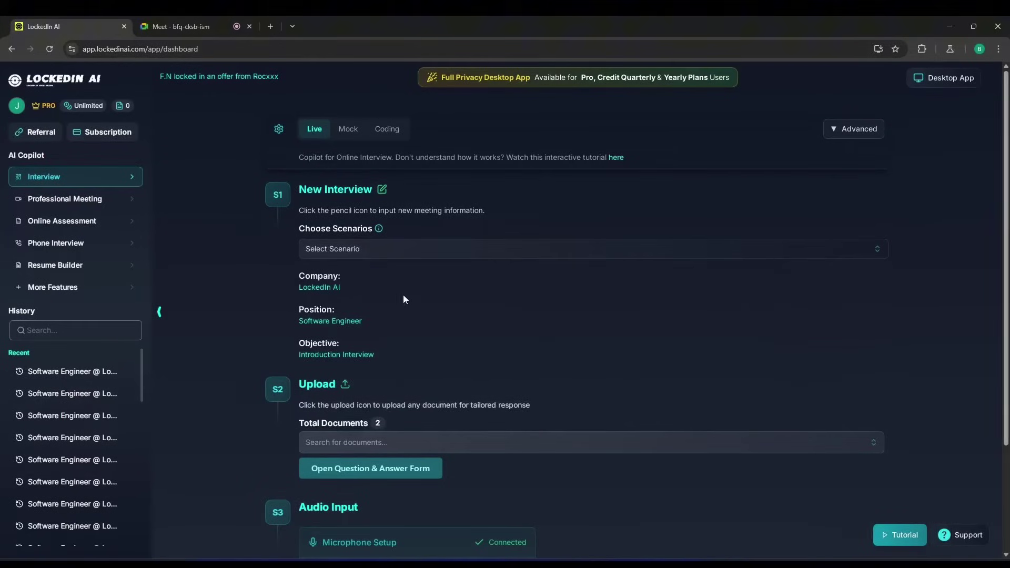
- Edit the interview details, replacing the objective with 'Behavioral Interview'
left_click(381, 190)
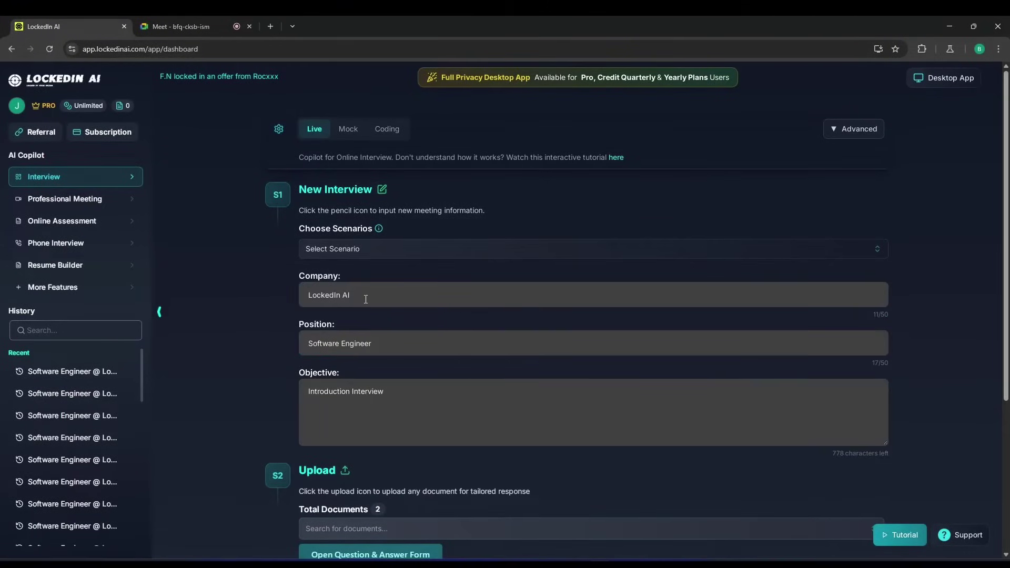
left_click_drag(366, 300, 283, 295)
left_click(476, 344)
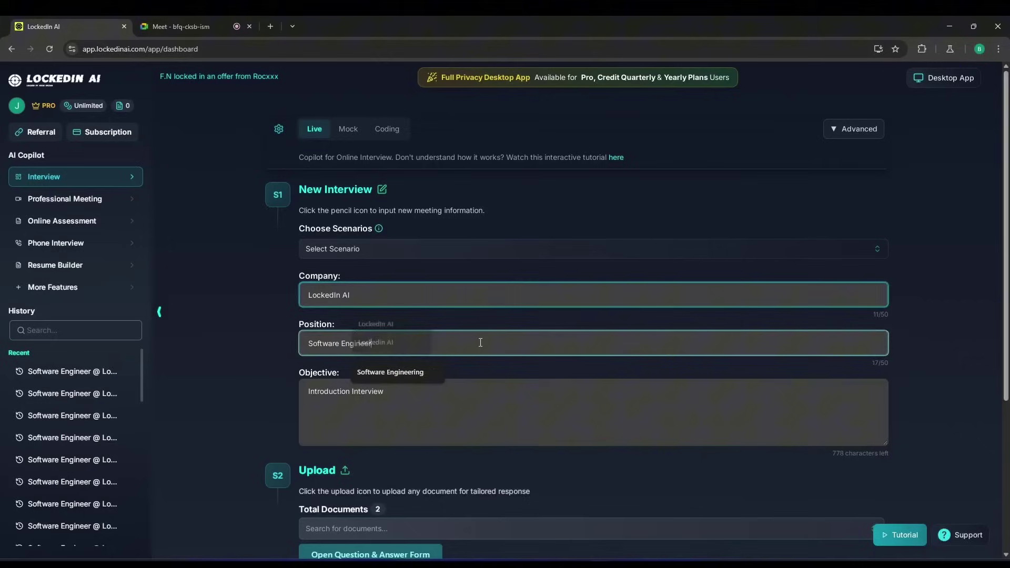
left_click(462, 392)
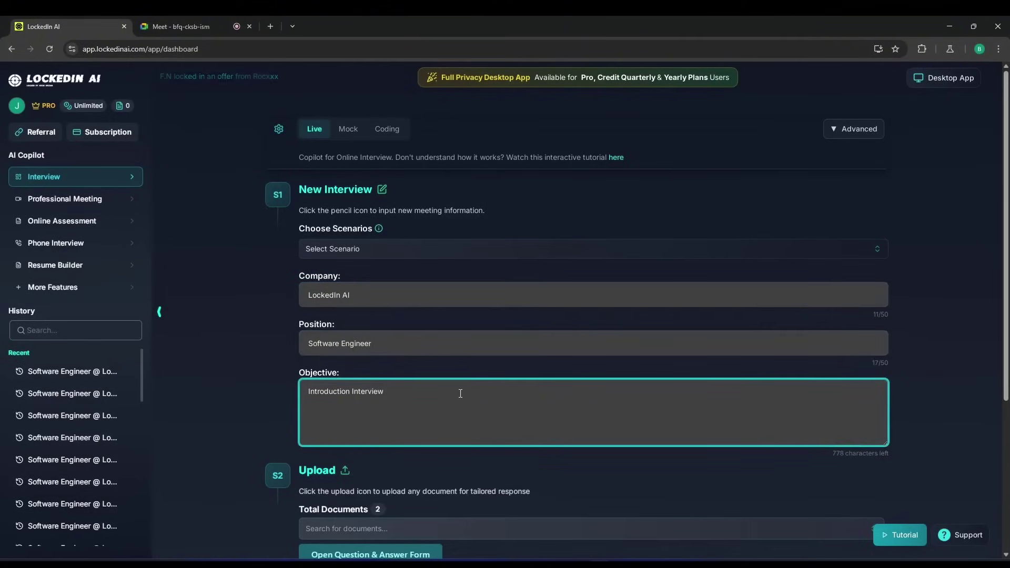
left_click_drag(462, 392, 314, 398)
key("BackSpace")
key("BackSpace")
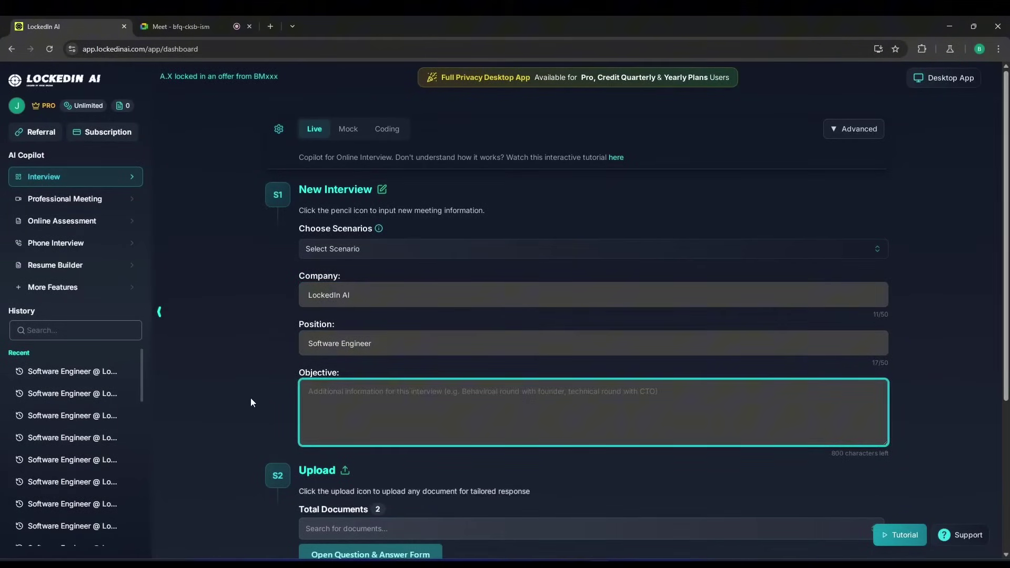
type("Behavio")
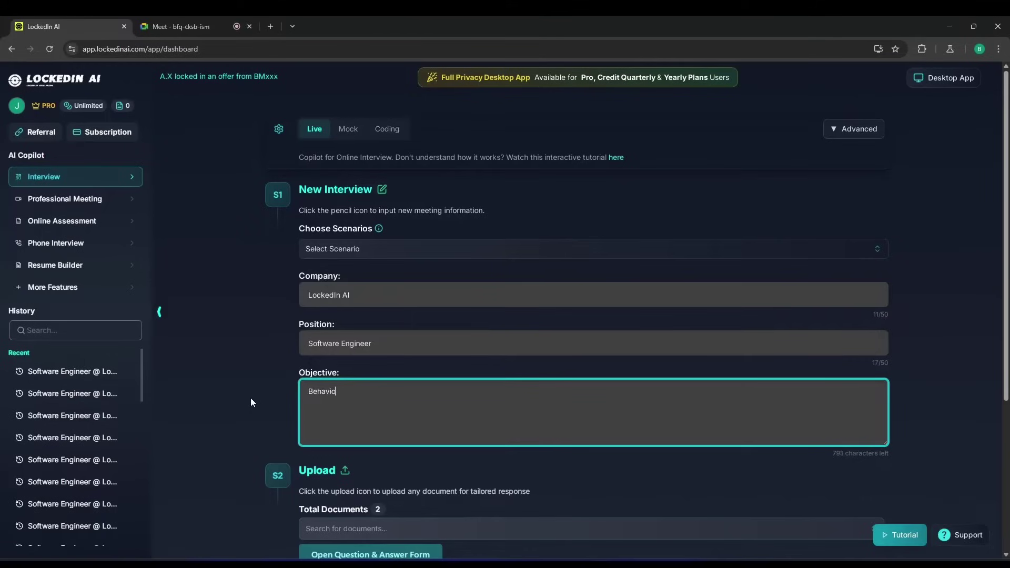
type("ral Interview")
scroll(431, 439, "down", 3)
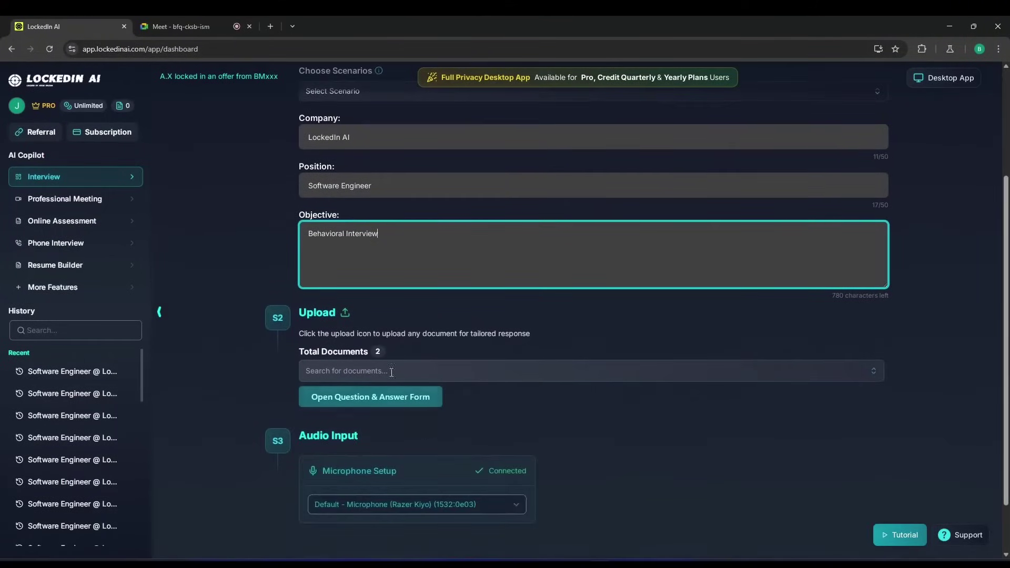
- Open the document upload with Resume as type, then cancel without uploading a file
left_click(345, 312)
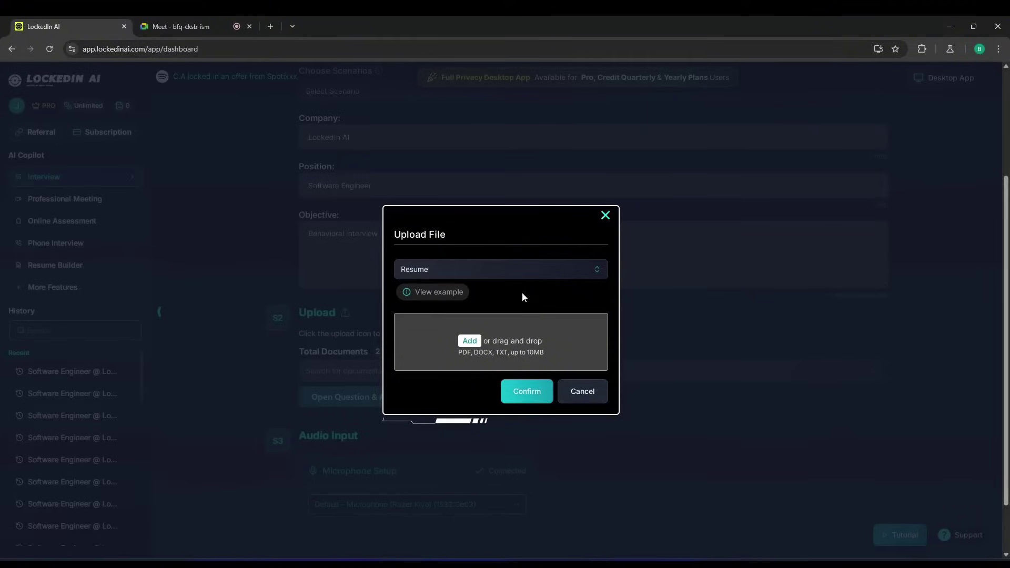
left_click(524, 271)
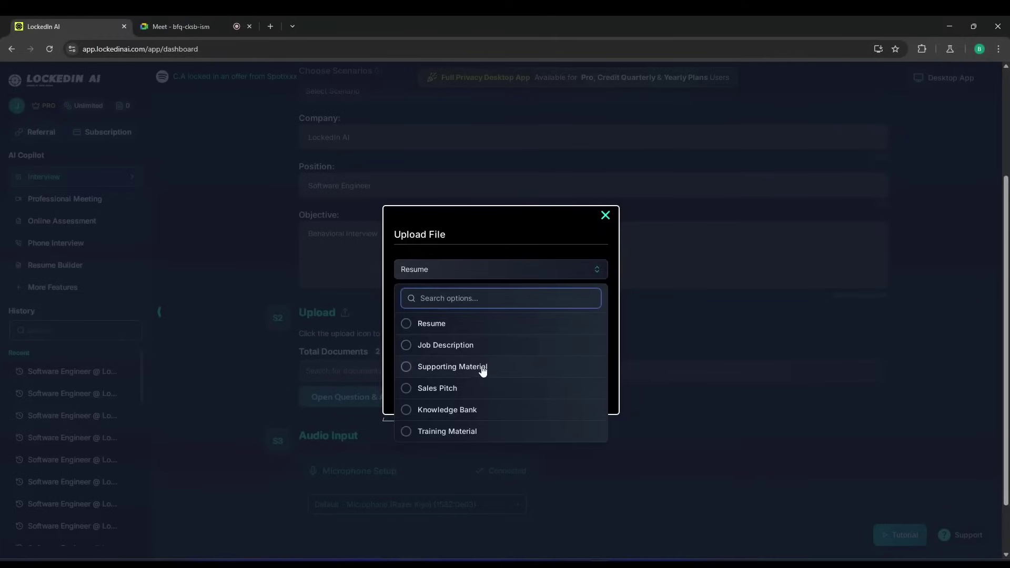
left_click(526, 278)
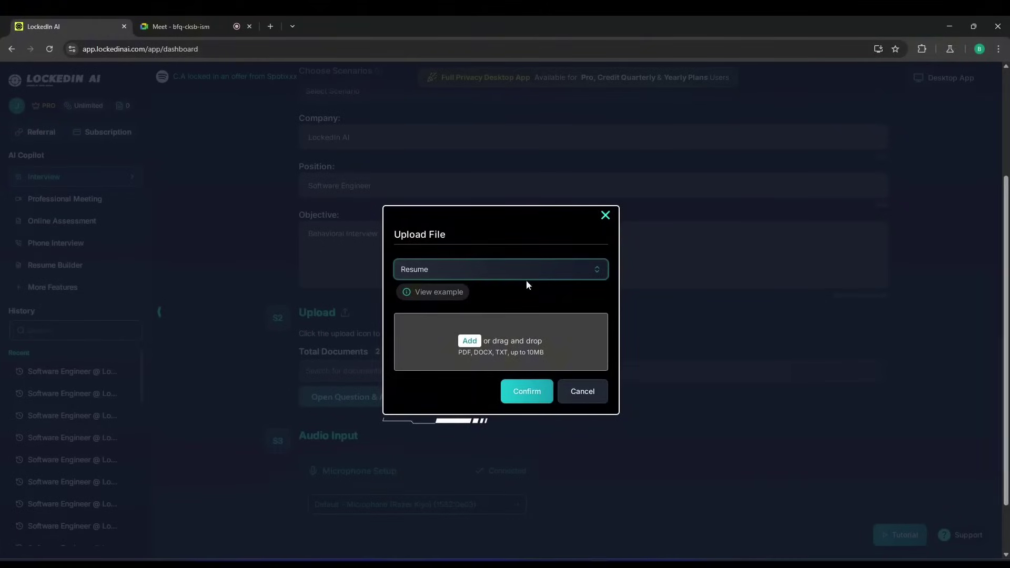
left_click(580, 392)
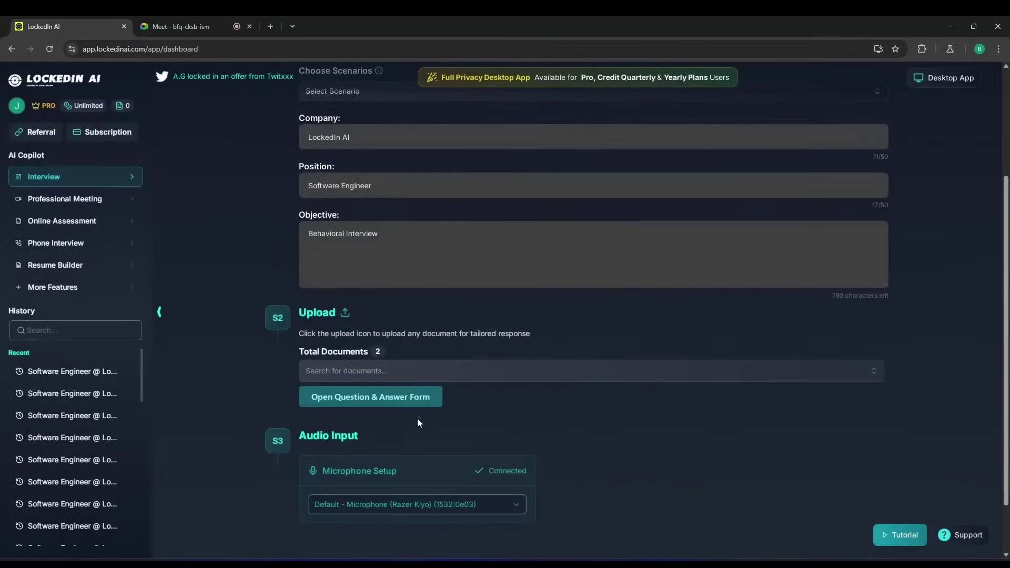
- Save the 'What interest you about this position?' Q&A entry with status Active
left_click(405, 395)
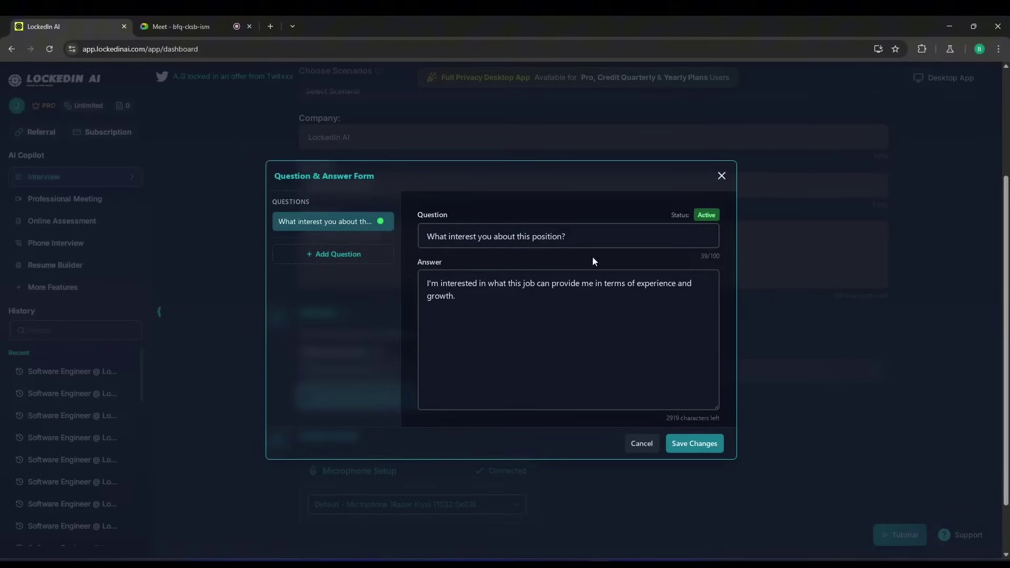
left_click(704, 216)
left_click(703, 216)
left_click(697, 445)
left_click(720, 179)
- Keep the default Razer Kiyo microphone as the audio input
scroll(395, 439, "down", 1)
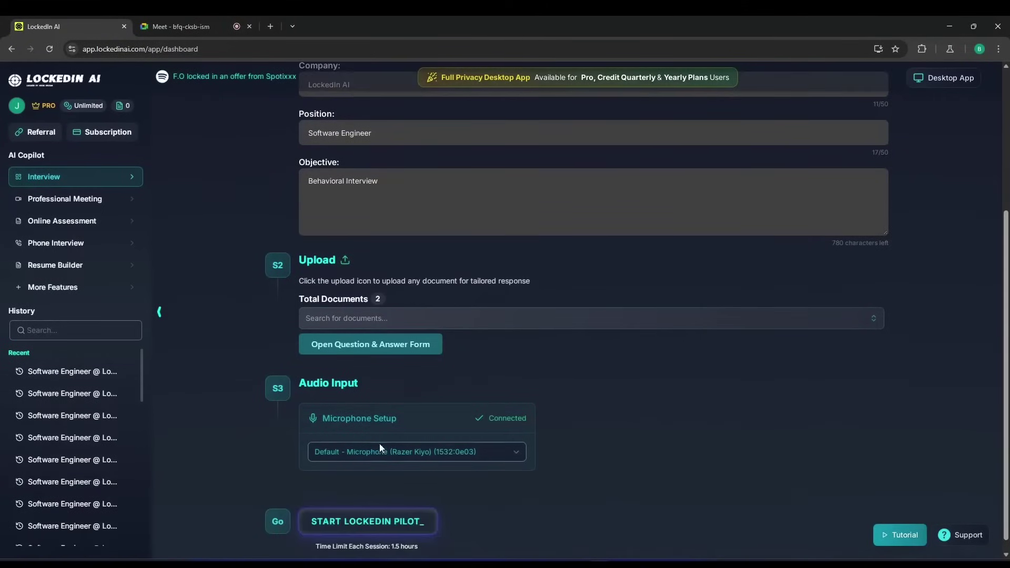
left_click(374, 452)
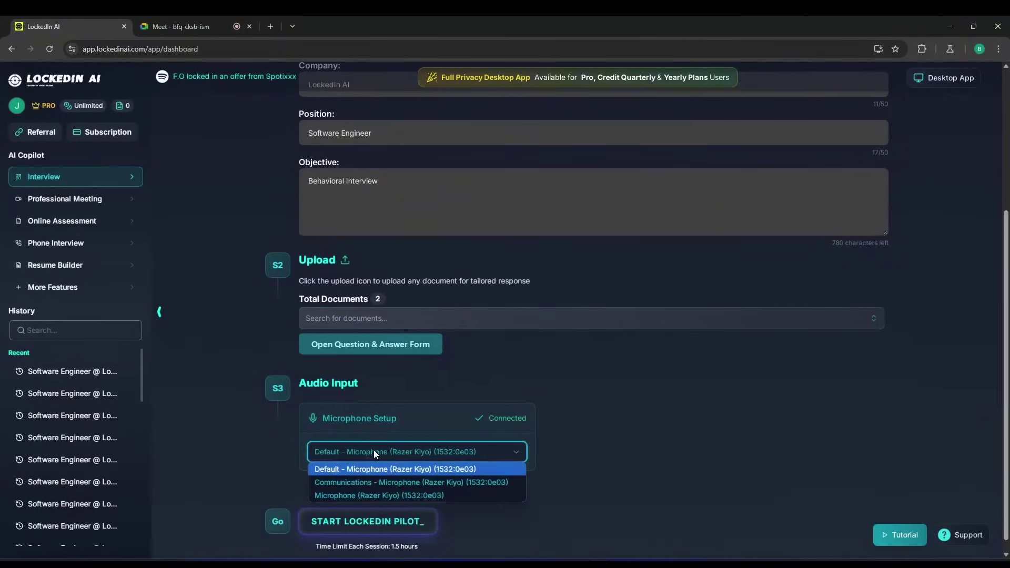
left_click(374, 474)
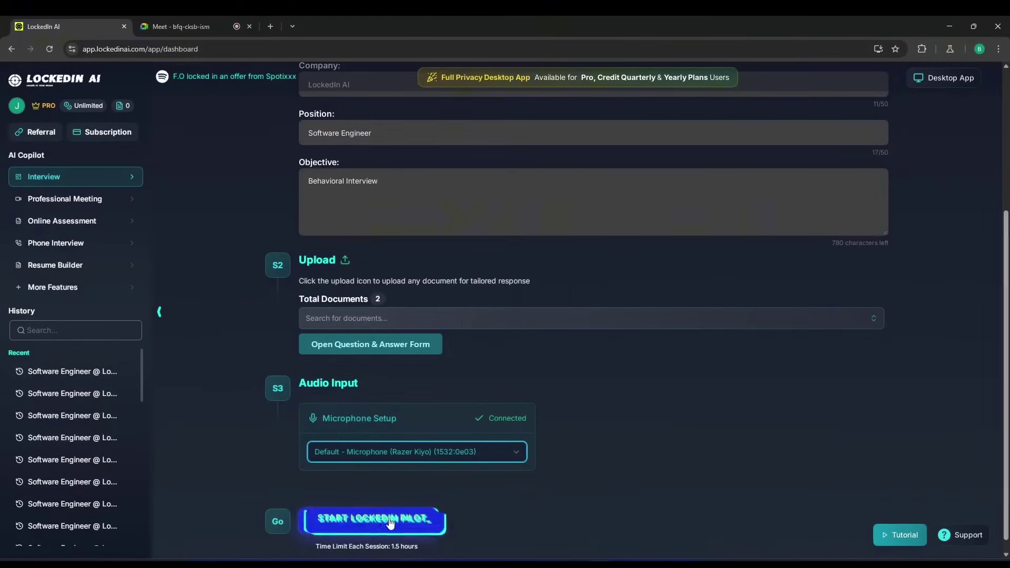
scroll(354, 269, "up", 4)
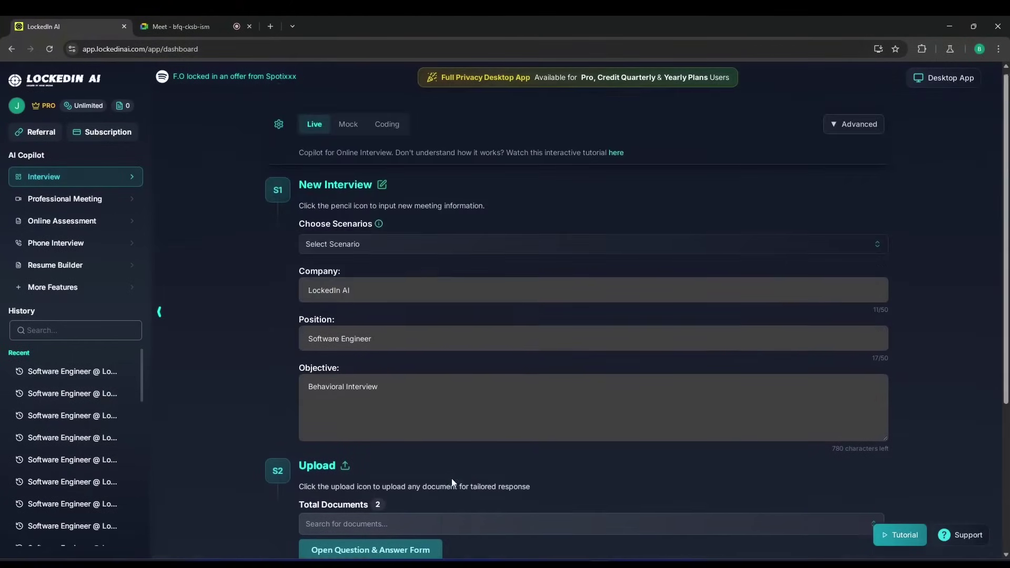
- Save copilot settings with United States accent and response threshold 0.21, then go to Advanced
left_click(279, 129)
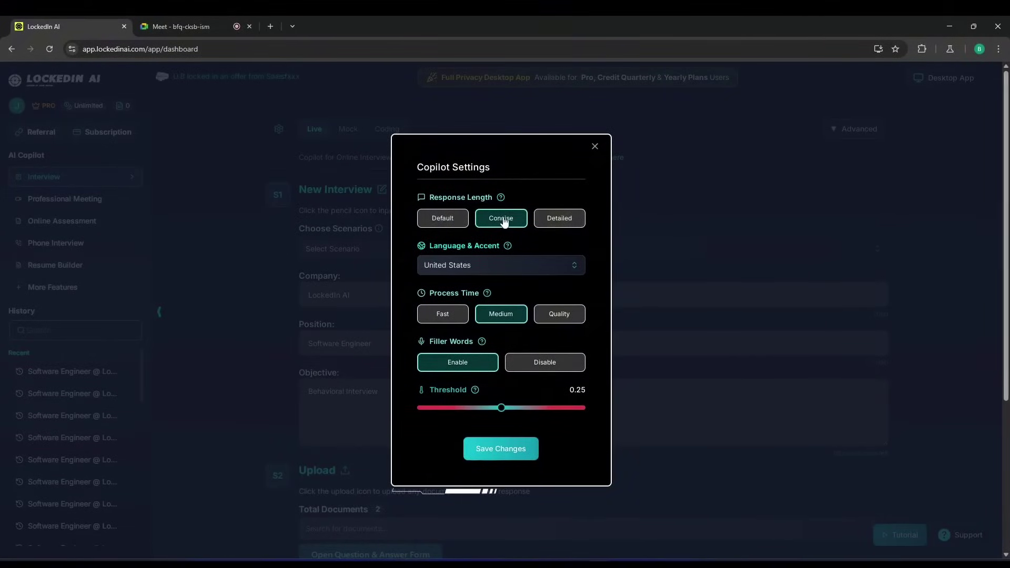
left_click(496, 268)
left_click(497, 269)
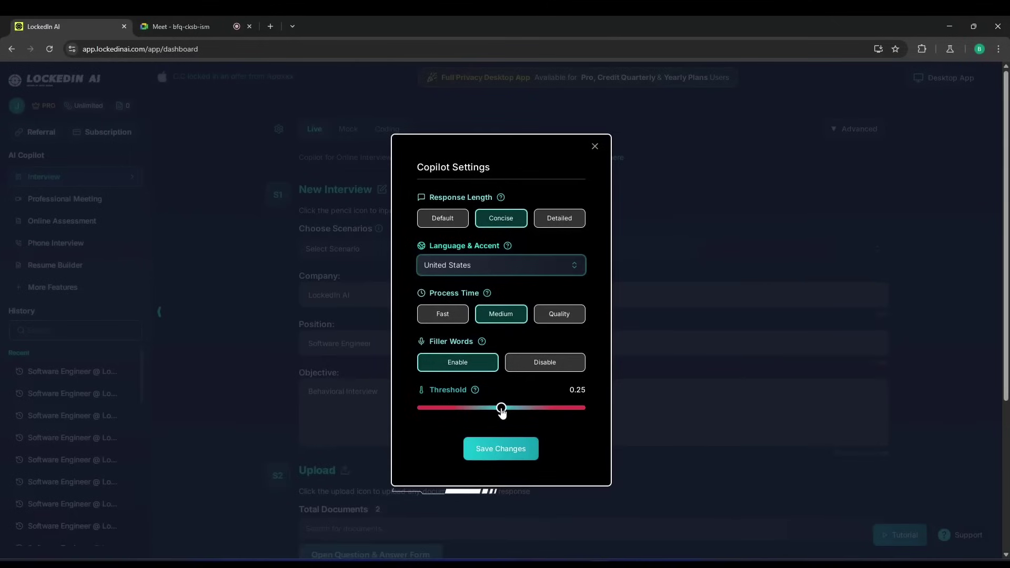
mouse_move(502, 413)
left_mouse_down()
mouse_move(549, 413)
mouse_move(444, 411)
mouse_move(495, 410)
left_mouse_up()
left_click(500, 449)
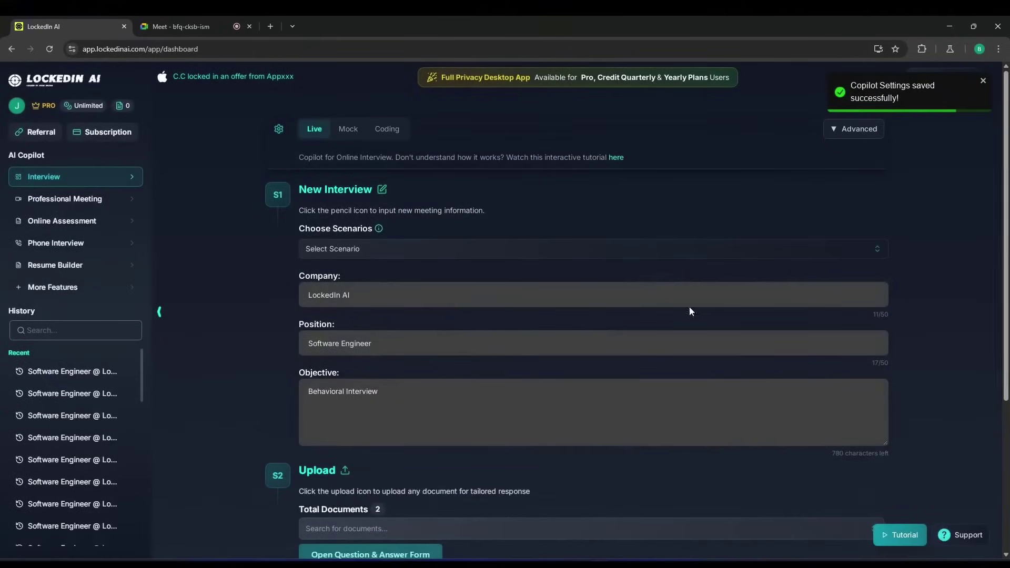
left_click(846, 130)
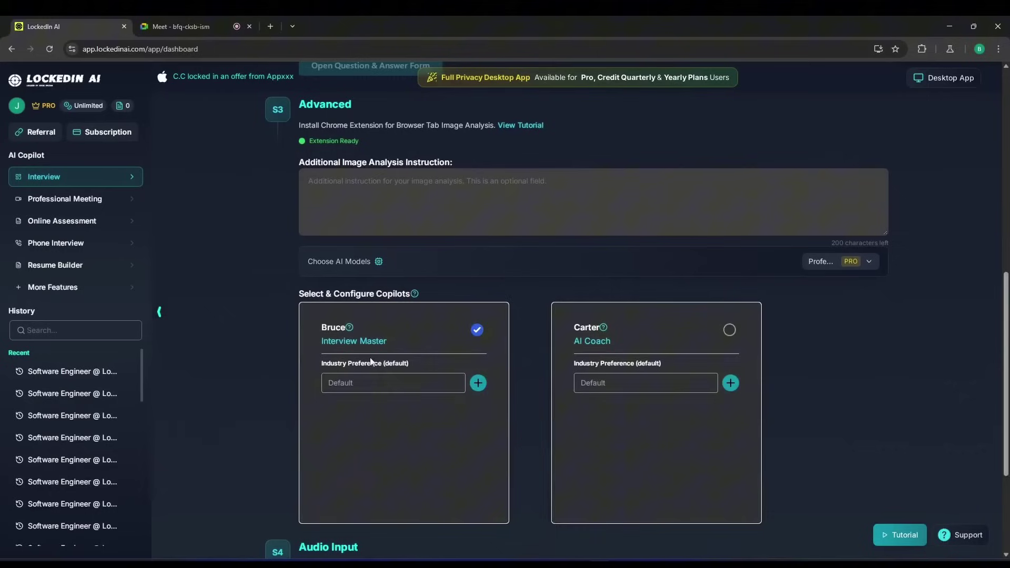
- Set the copilot's industry preference to Engineering and tone to Conversational
left_click(391, 380)
left_click(478, 383)
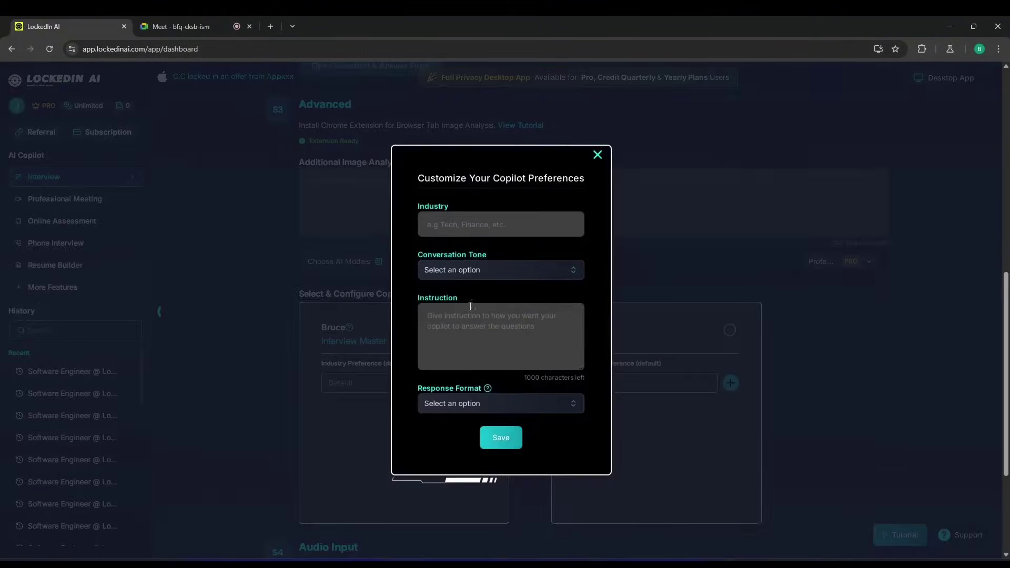
left_click(490, 226)
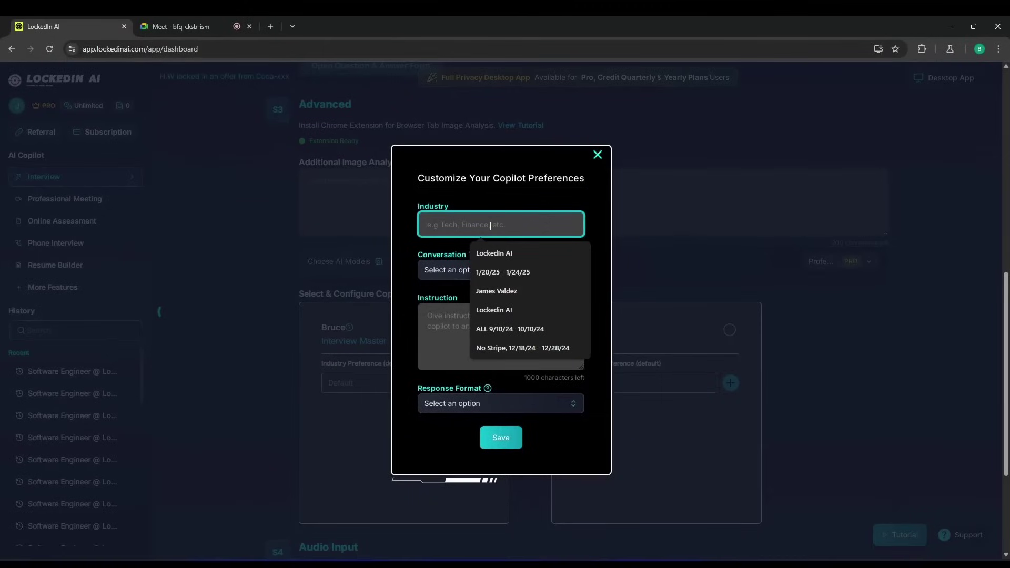
type("Engineering")
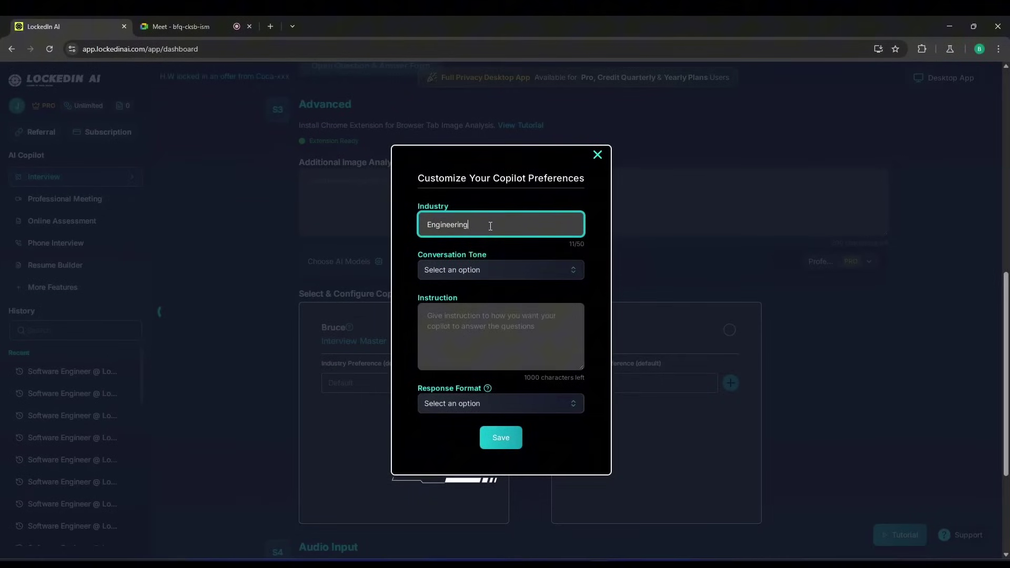
left_click(509, 273)
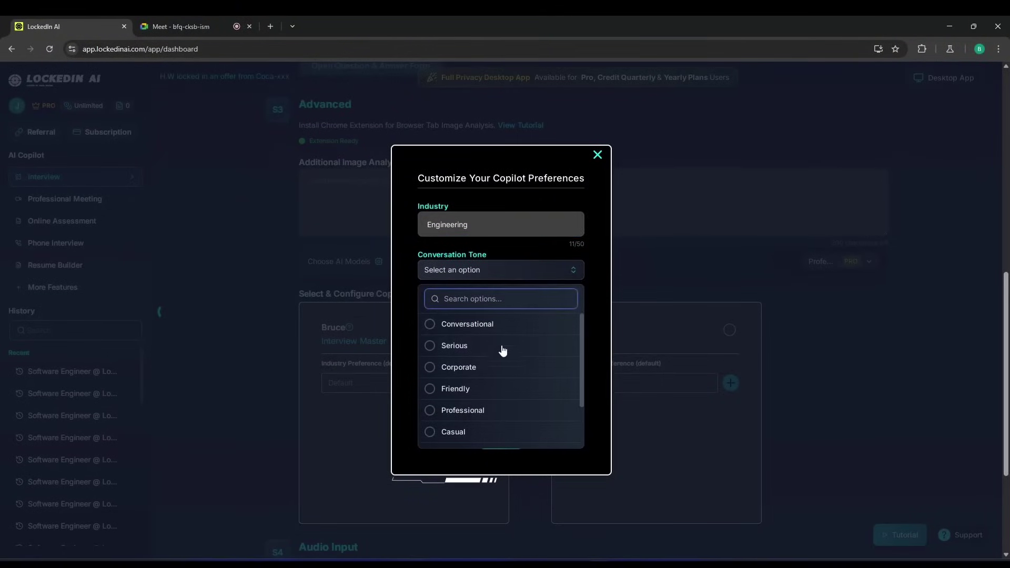
scroll(499, 380, "down", 1)
scroll(500, 380, "down", 3)
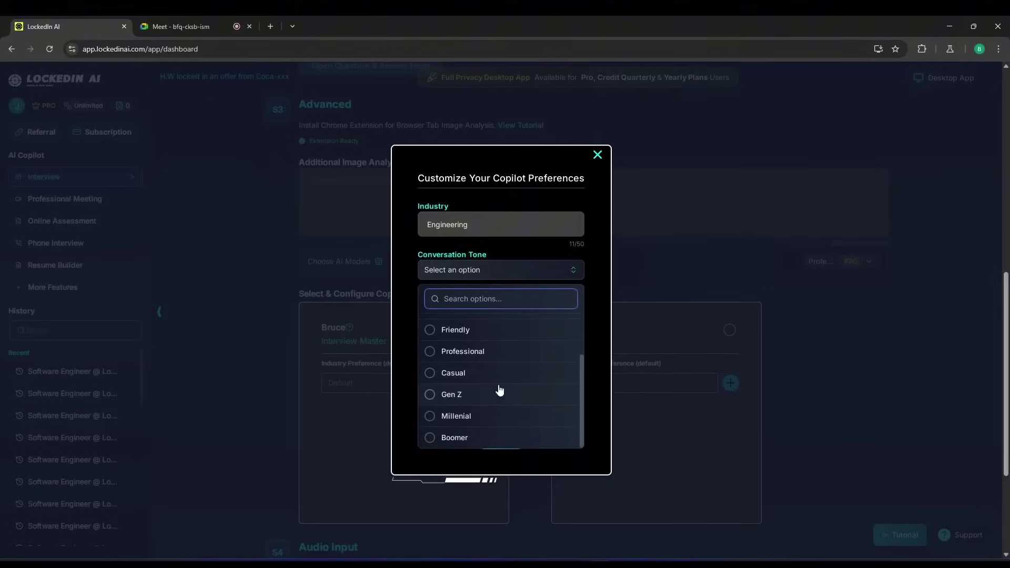
scroll(498, 401, "up", 3)
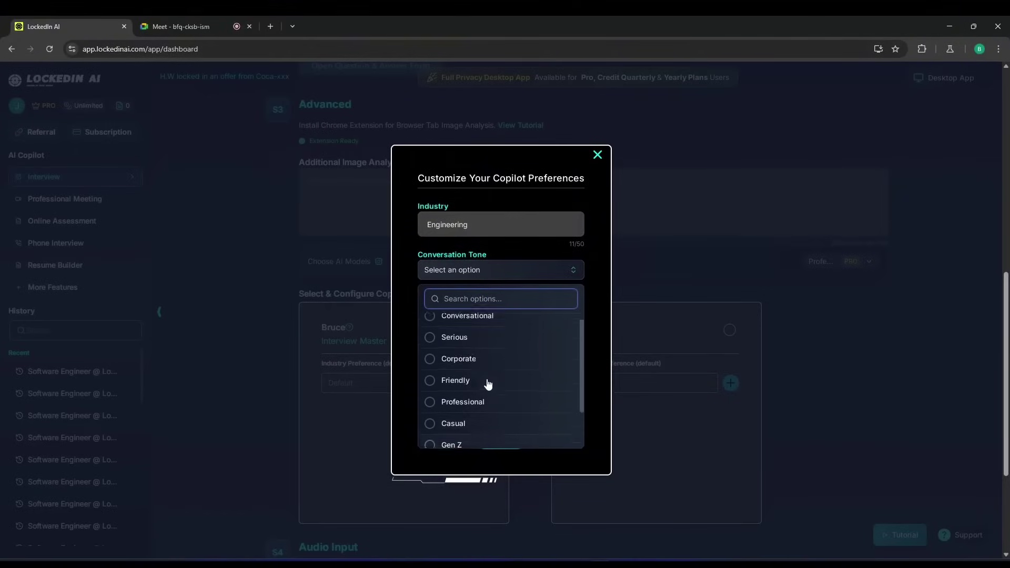
left_click(497, 324)
- Add the instruction 'I would like to have a calm, but confident tone', choose STAR format, and save
left_click(509, 324)
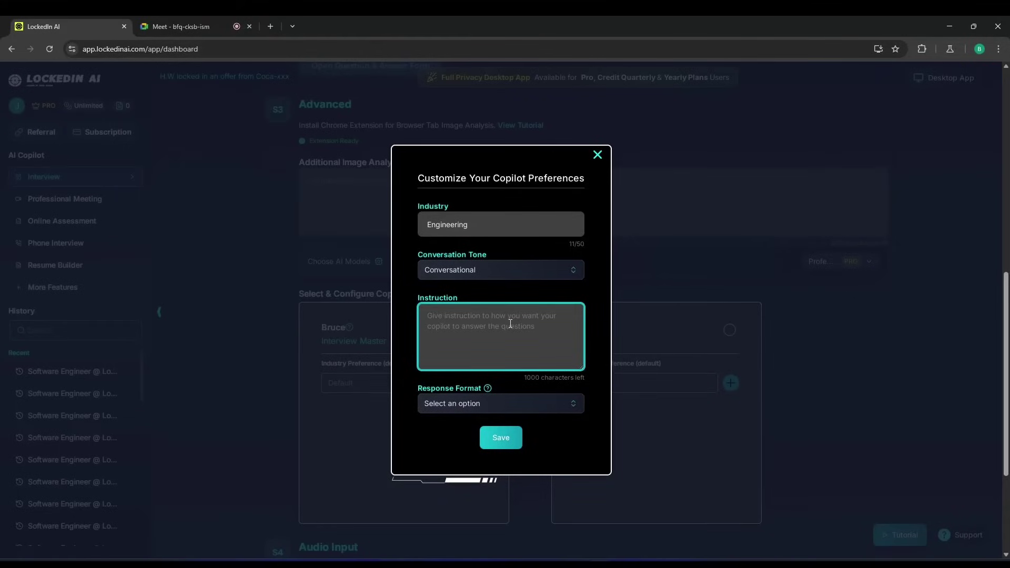
type("I would like to have a calm")
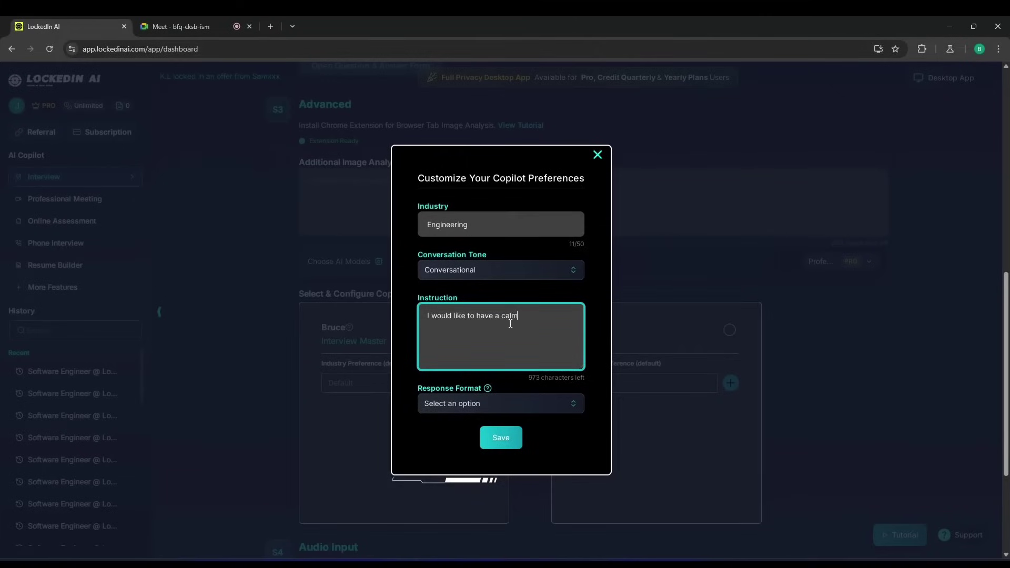
type(", but confident tone.")
left_click(505, 408)
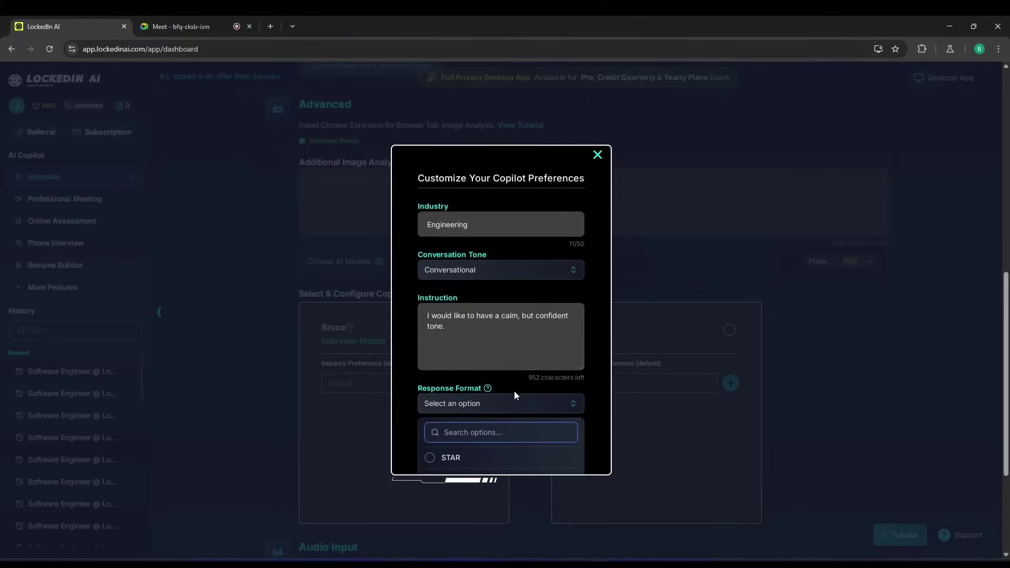
scroll(515, 390, "down", 1)
scroll(515, 392, "down", 1)
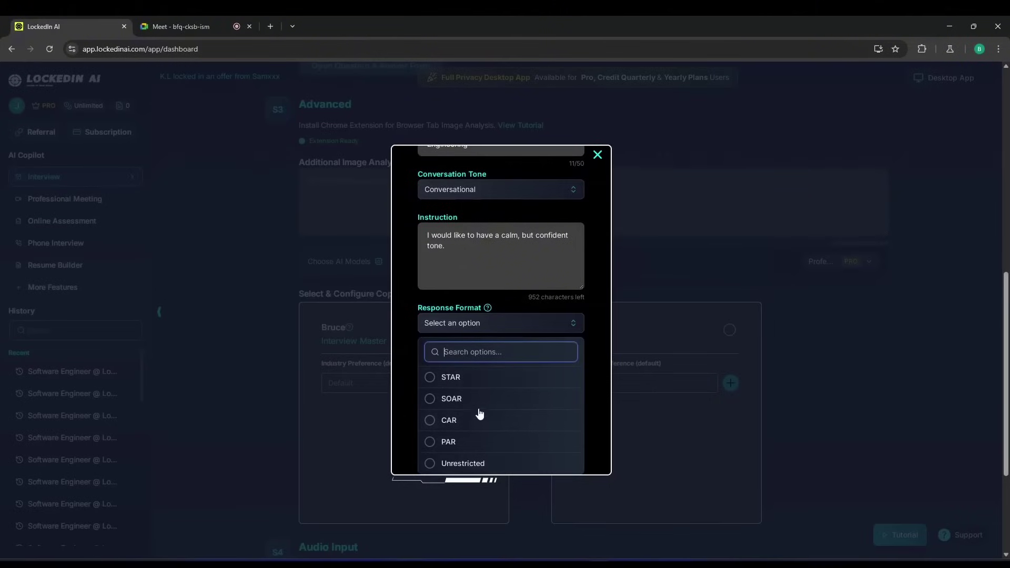
left_click(458, 382)
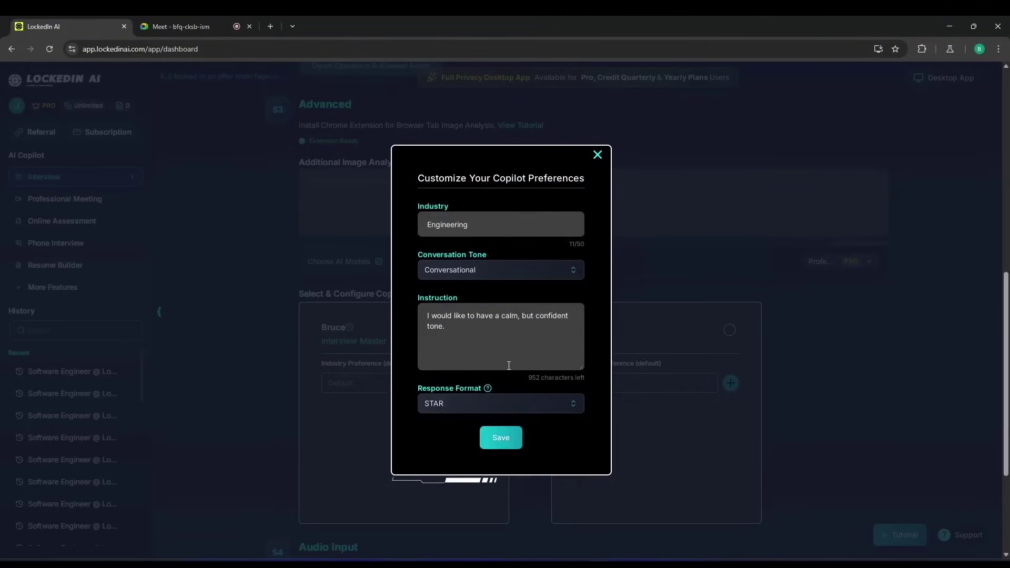
left_click(500, 436)
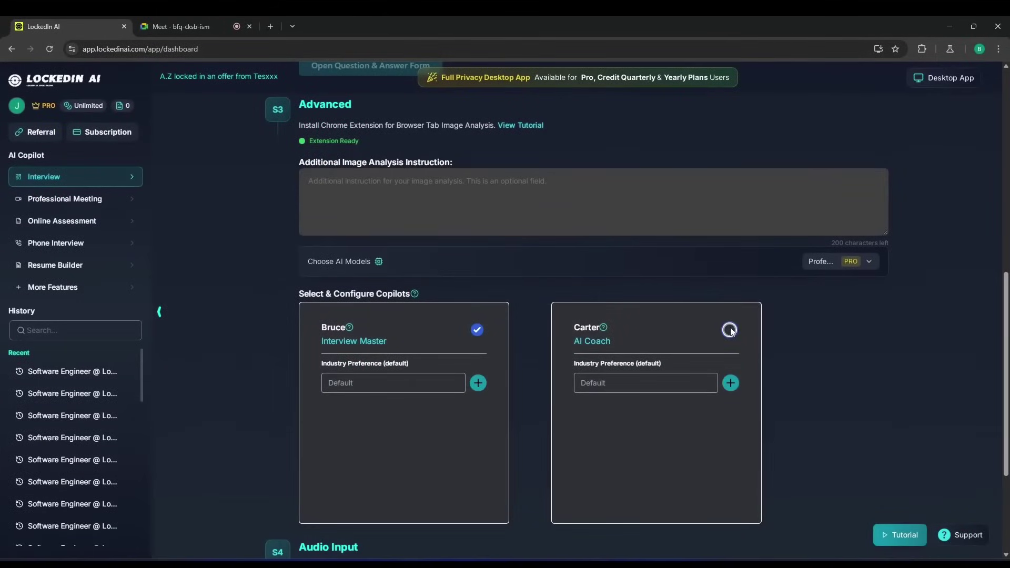
- Add the AI Coach copilot, keep the current AI model, and launch the copilot session
left_click(730, 329)
mouse_move(604, 330)
left_click(868, 262)
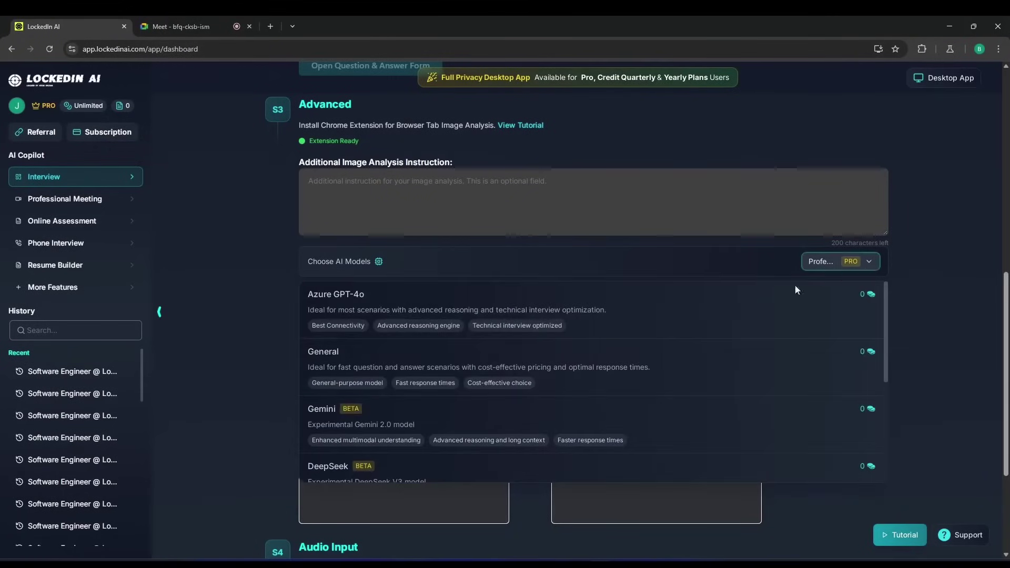
scroll(638, 354, "down", 4)
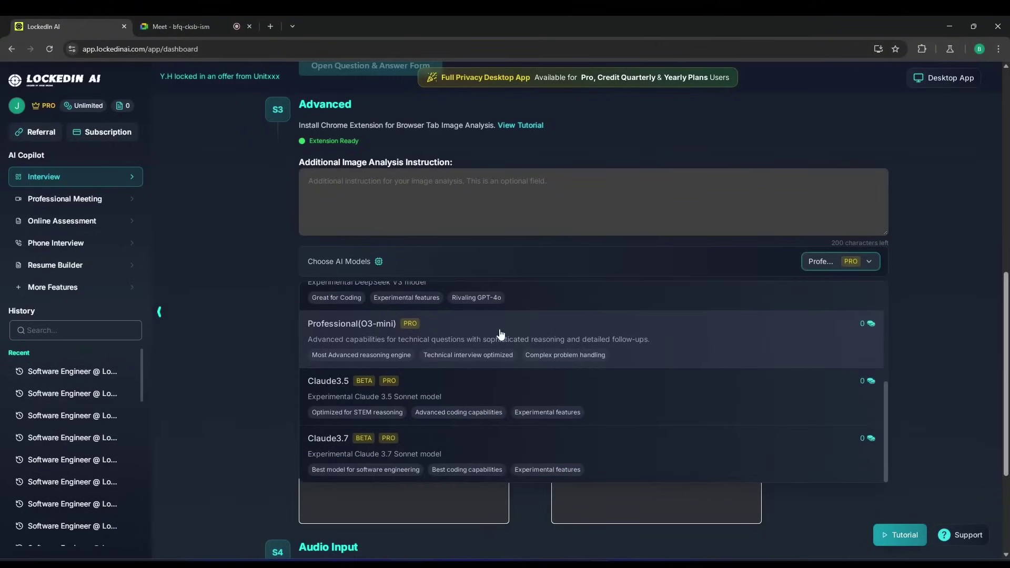
left_click(500, 334)
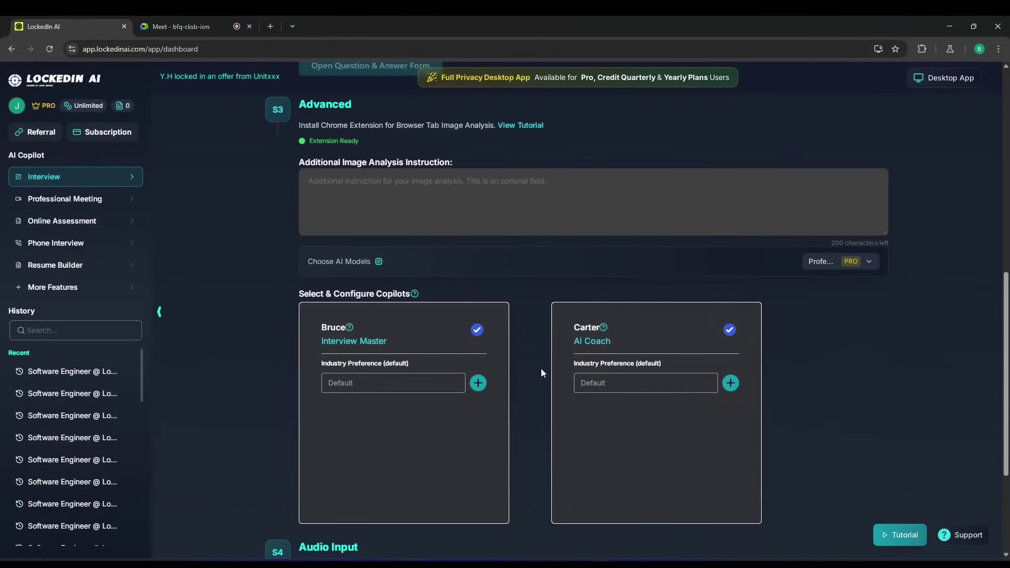
scroll(550, 374, "down", 3)
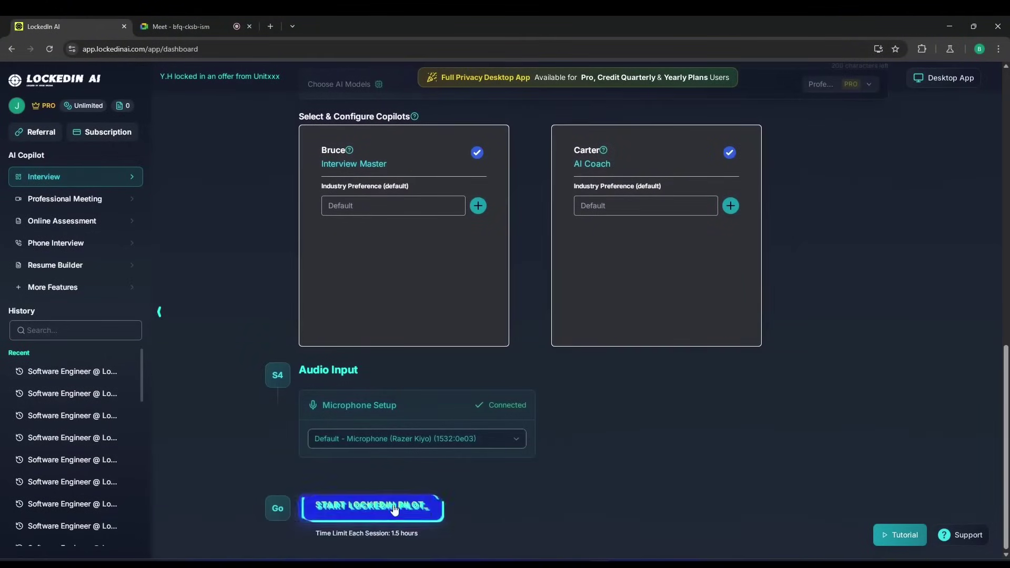
left_click(394, 508)
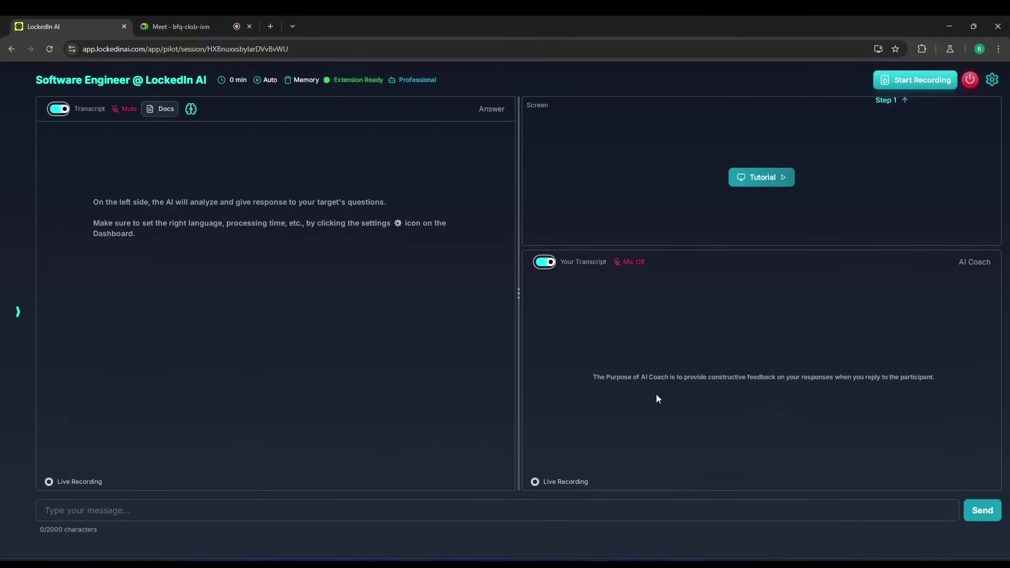
- Start recording and select the Meet interview tab, with audio, as the share source
left_click(915, 80)
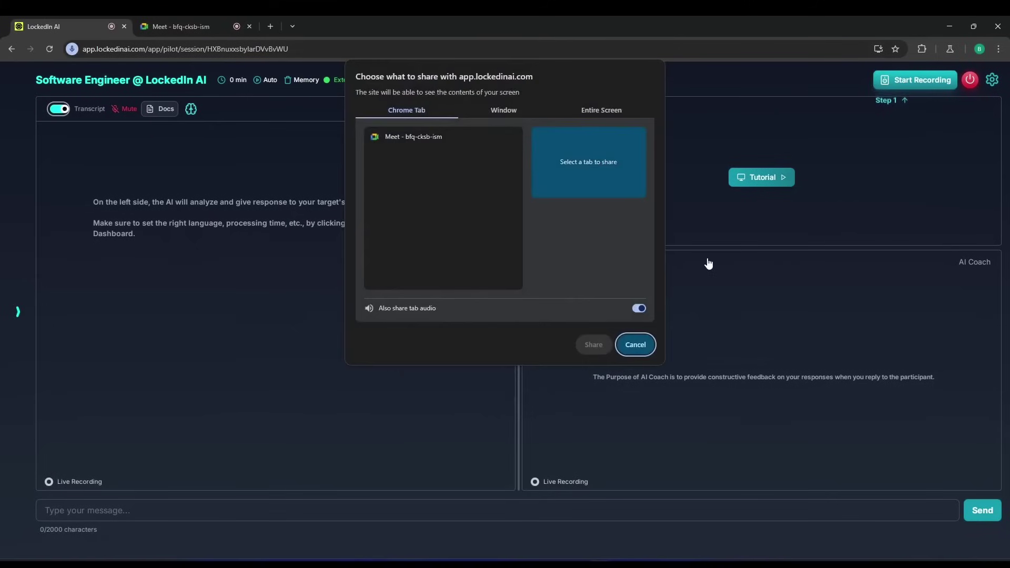
left_click(500, 110)
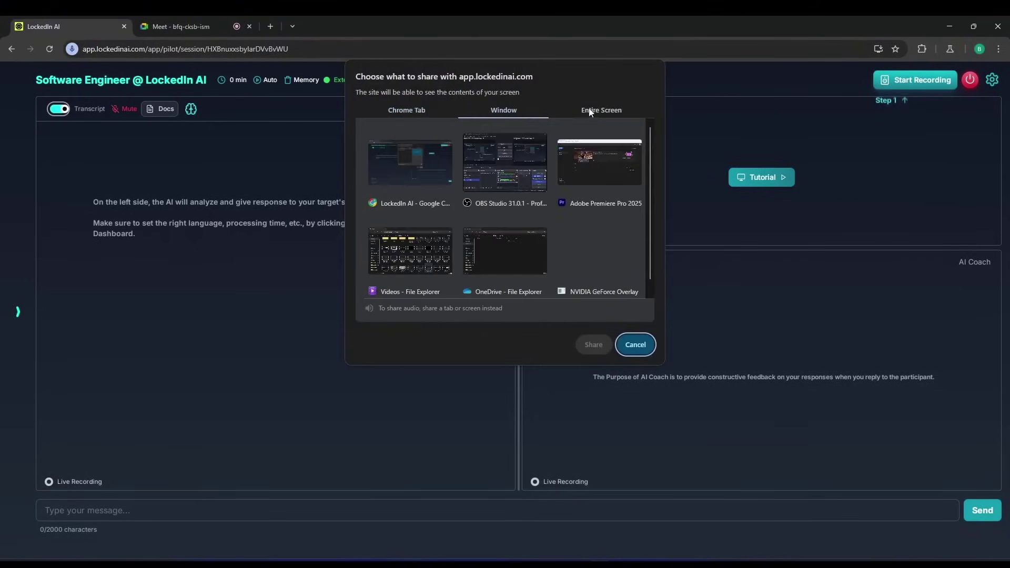
left_click(598, 110)
left_click(638, 308)
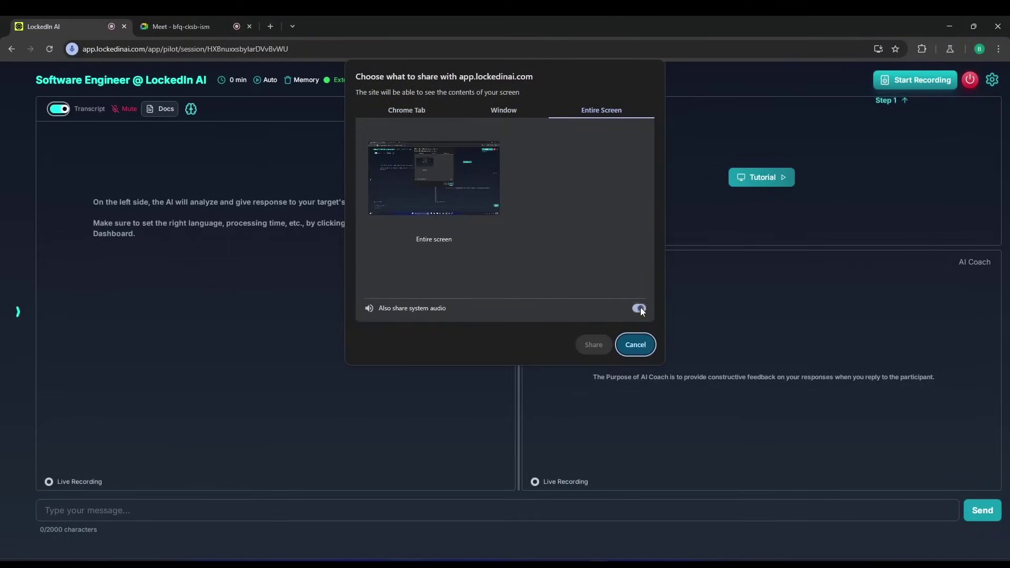
left_click(407, 109)
left_click(456, 136)
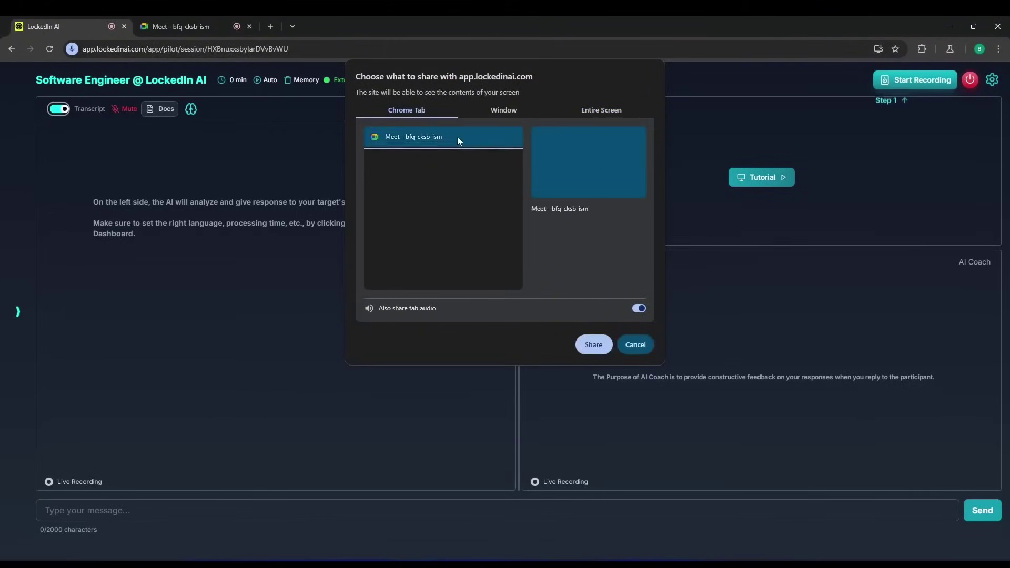
- Share the Meet tab and review the live transcript in the copilot session
left_click(588, 345)
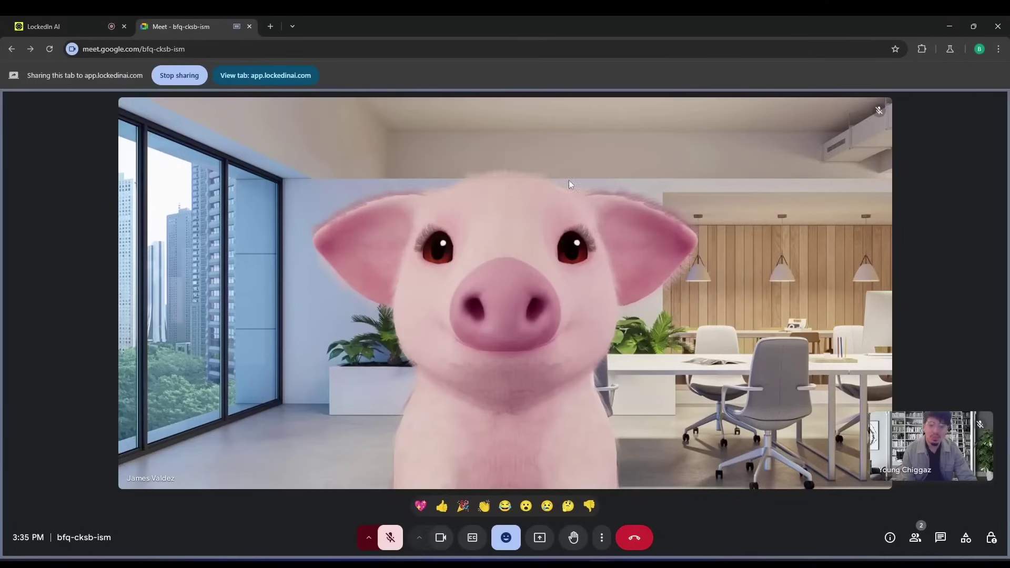
left_click(72, 18)
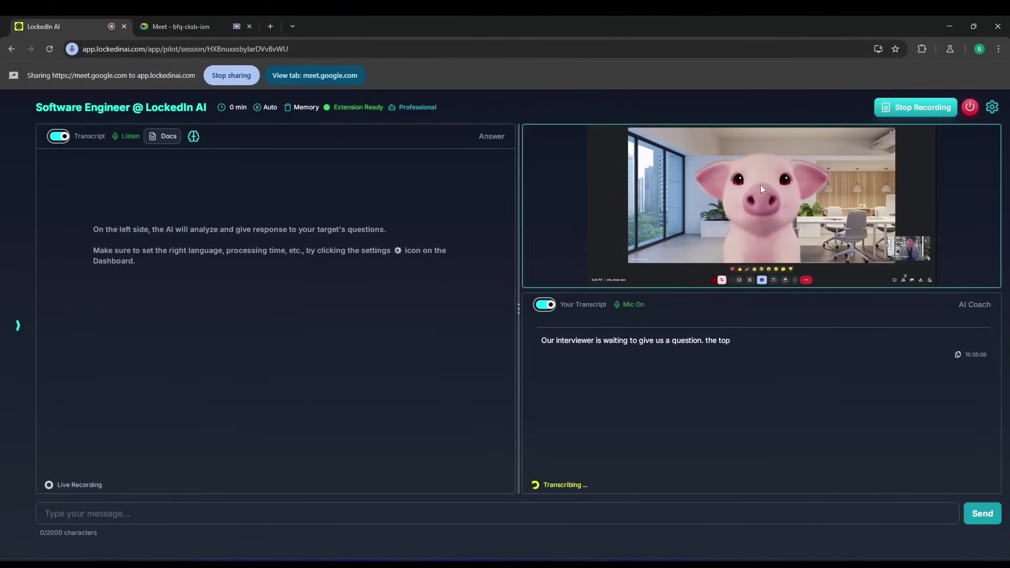
left_click_drag(542, 341, 935, 342)
left_click(838, 352)
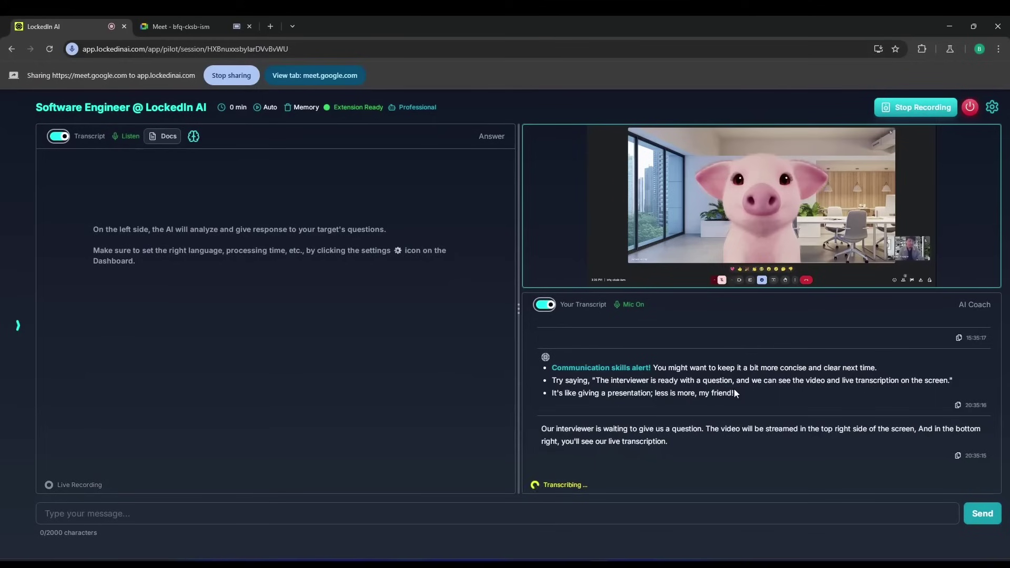
- Review the AI coach's tips, turn the microphone off, and highlight the generated STAR answer
left_click_drag(734, 392, 562, 371)
left_click(623, 368)
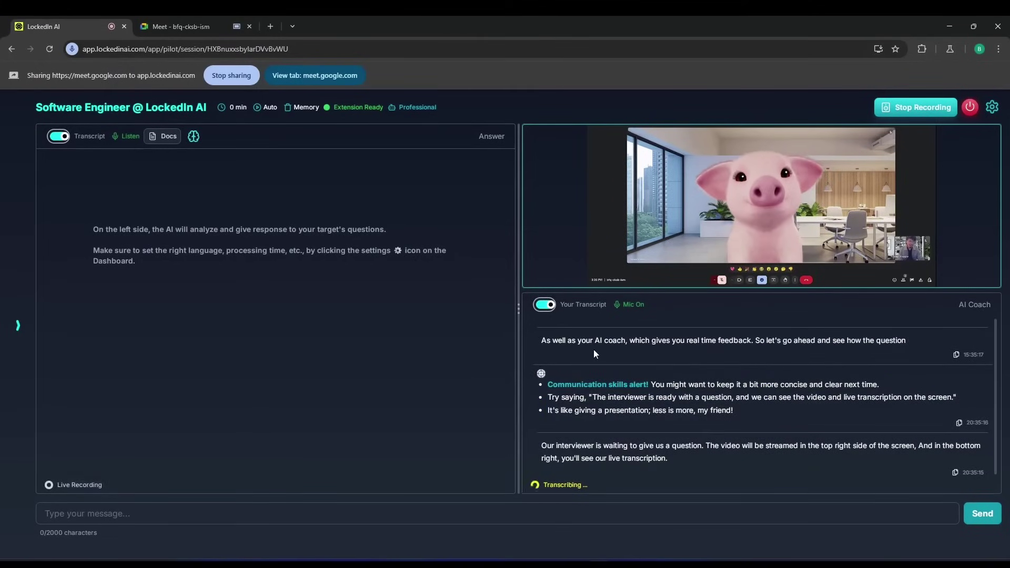
left_click(632, 308)
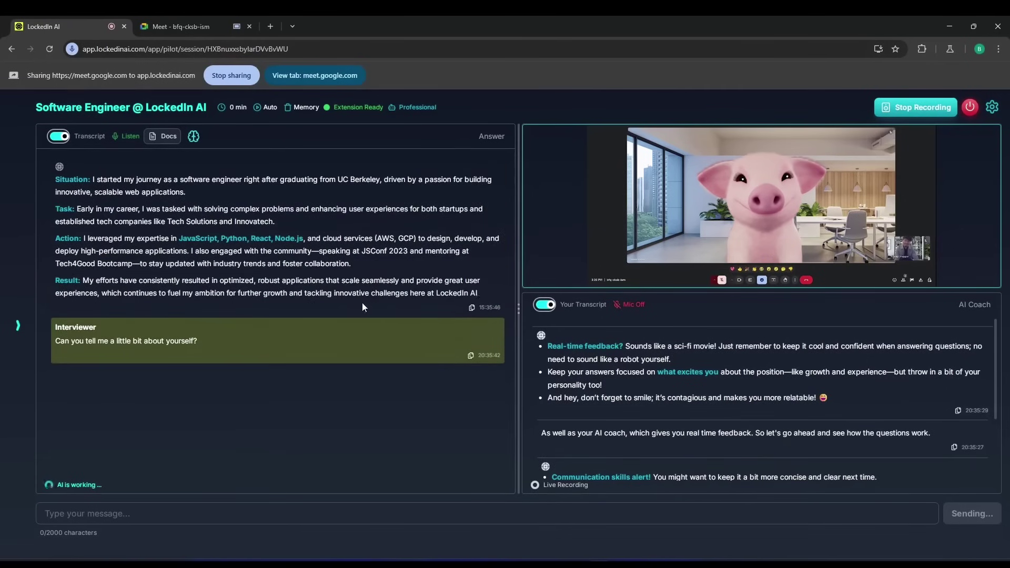
left_click_drag(490, 292, 47, 184)
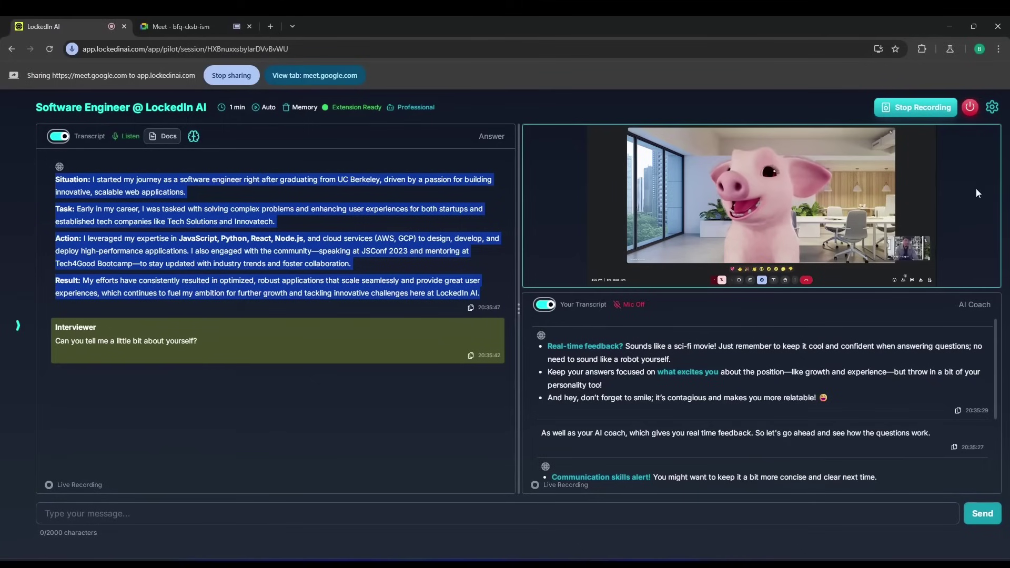
- Increase the session's answer font size to 15px
left_click(991, 108)
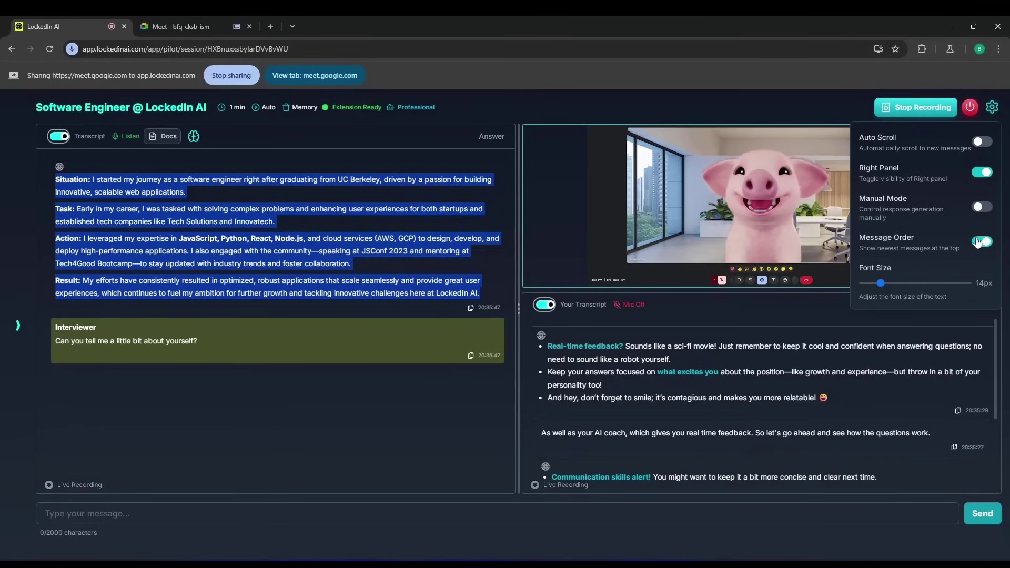
left_click_drag(881, 288, 888, 288)
left_click(566, 260)
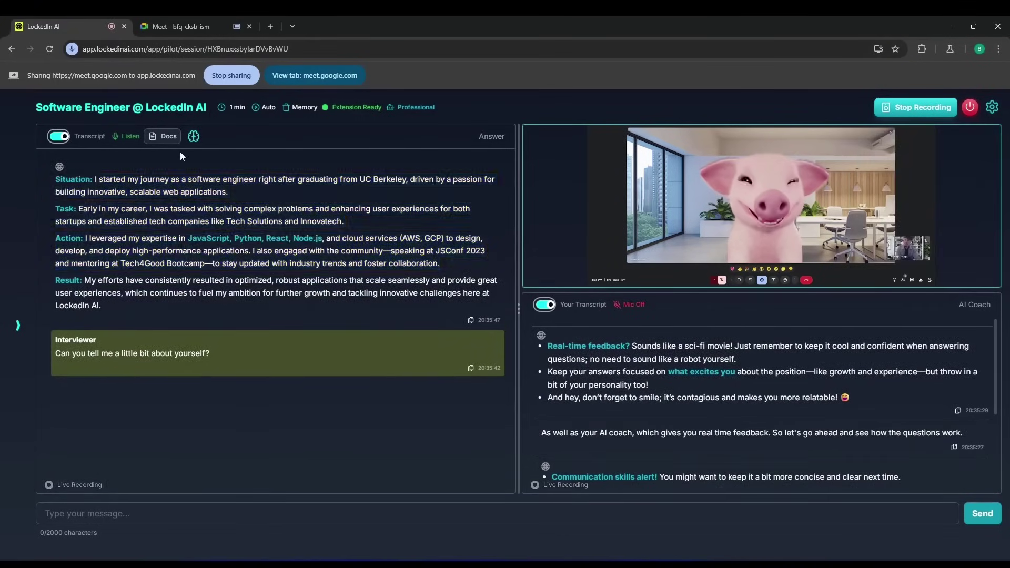
- View the uploaded resume in Docs, then enable Deep Think Mode
left_click(169, 139)
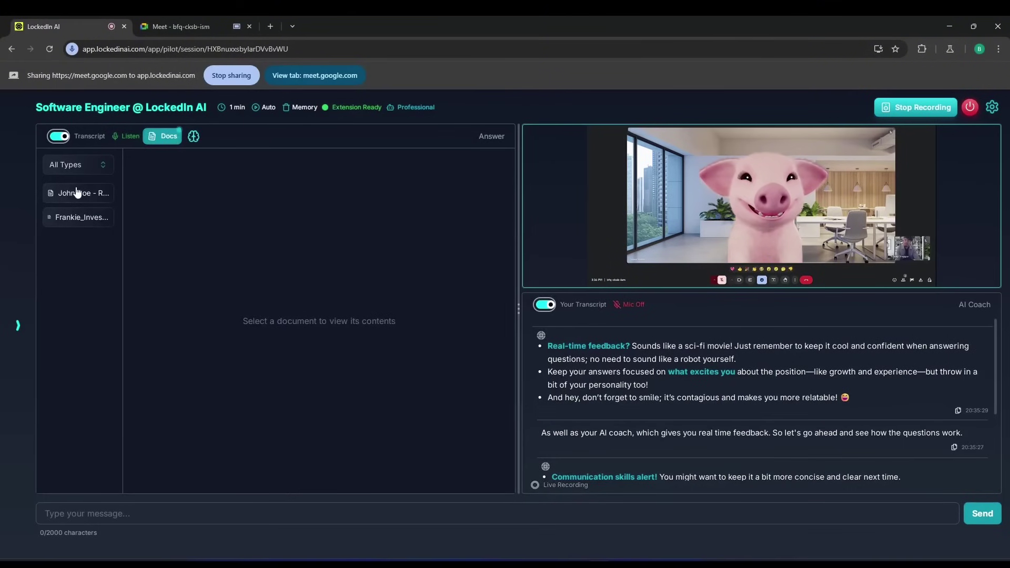
left_click(76, 193)
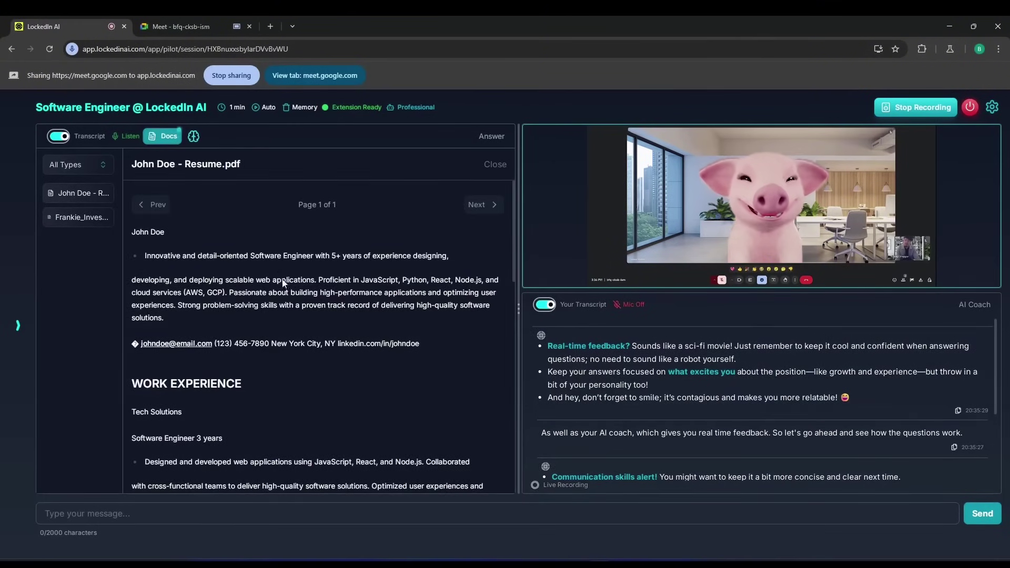
scroll(301, 297, "down", 15)
scroll(316, 309, "up", 5)
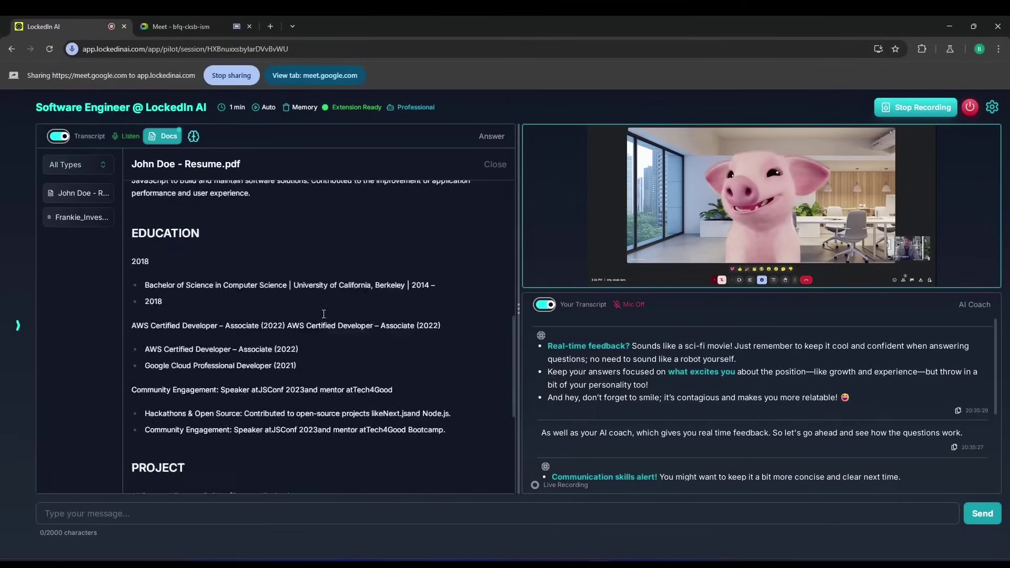
scroll(323, 314, "up", 5)
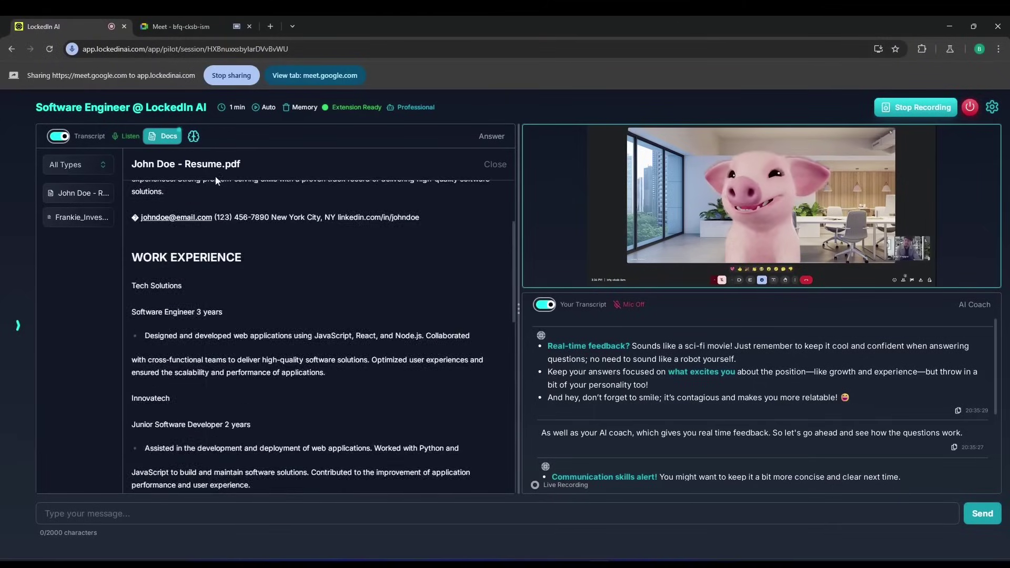
left_click(193, 137)
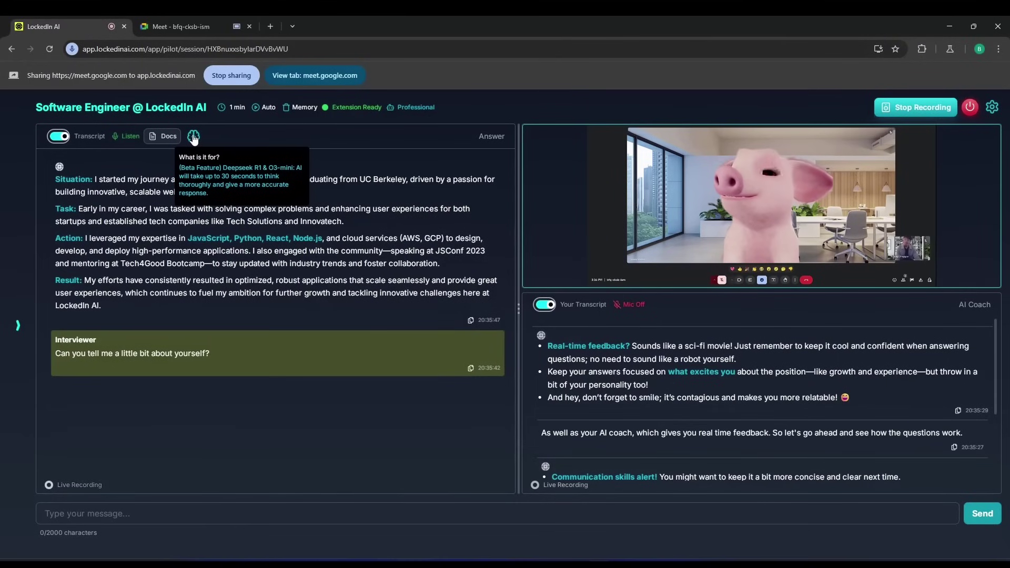
left_click(193, 137)
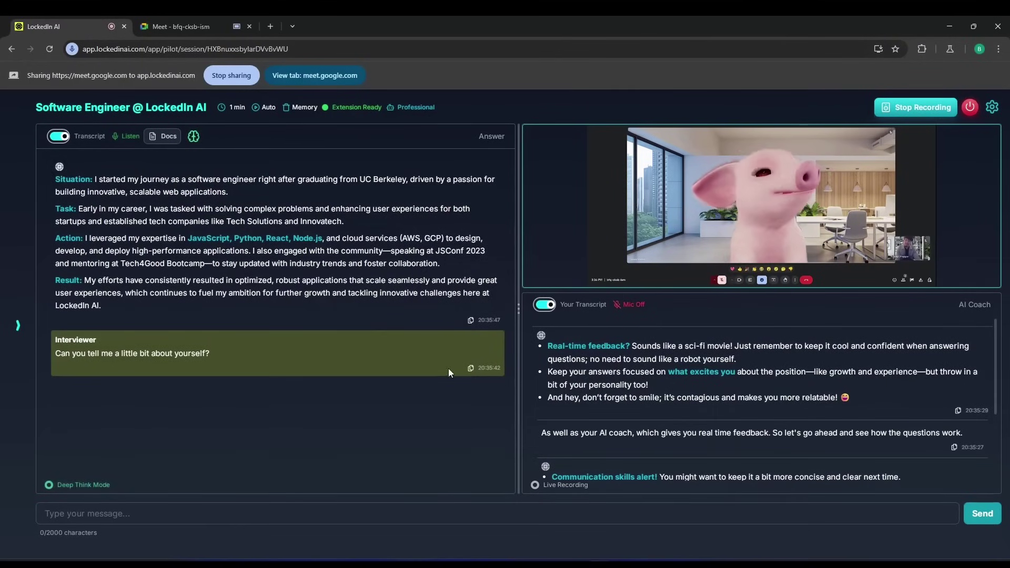
- Stop the recording and end the copilot session, confirming it as complete
left_click(915, 107)
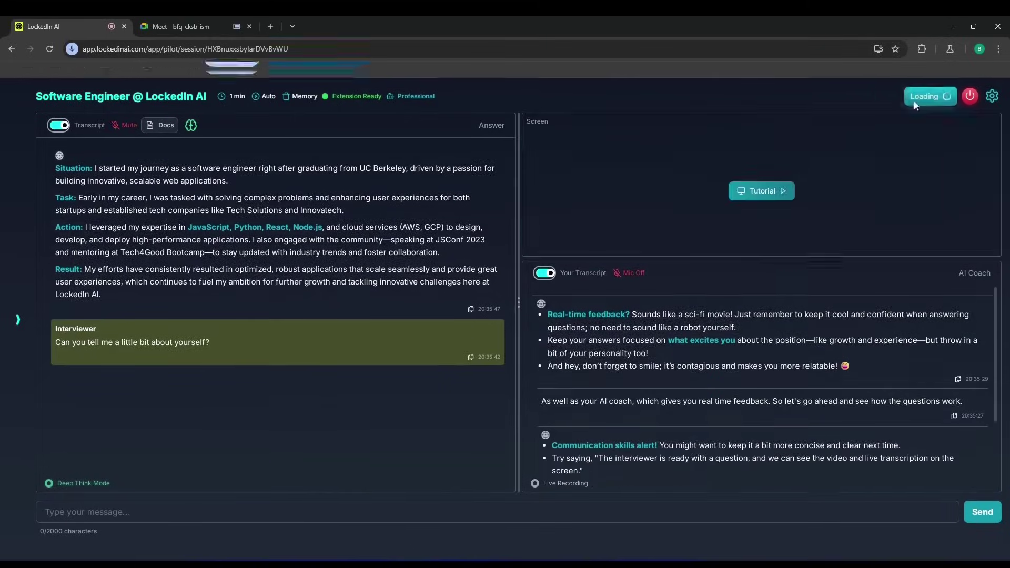
left_click(969, 80)
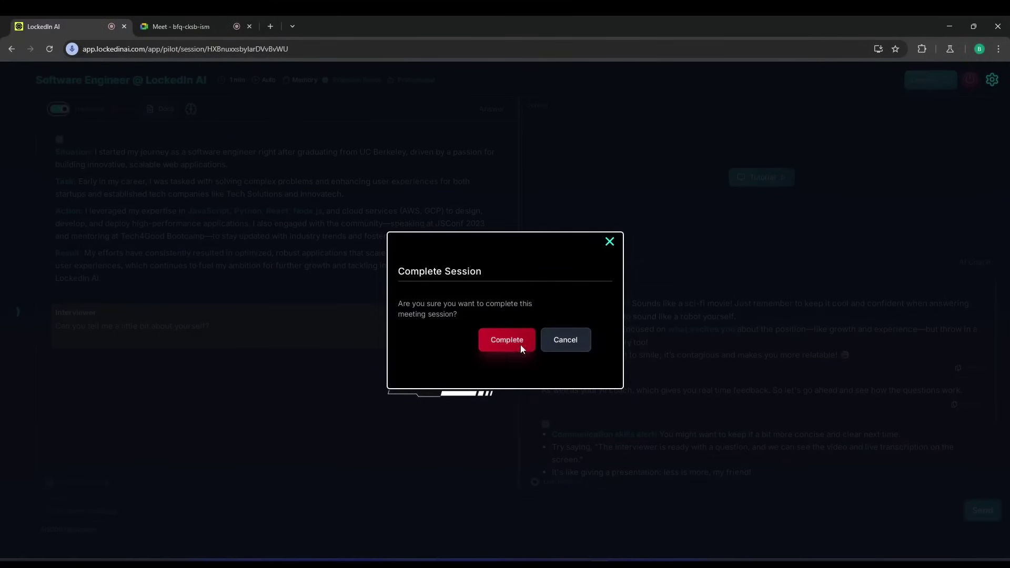
left_click(530, 345)
- Review the saved 1-minute-41-second session's Summary and Report, which is unavailable for short conversations
left_click(532, 350)
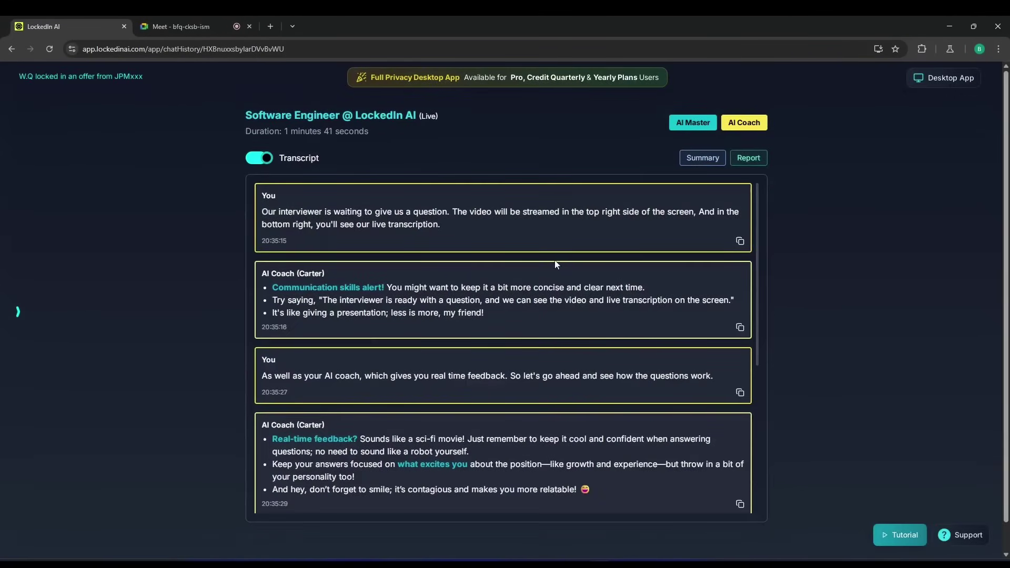
scroll(556, 264, "down", 5)
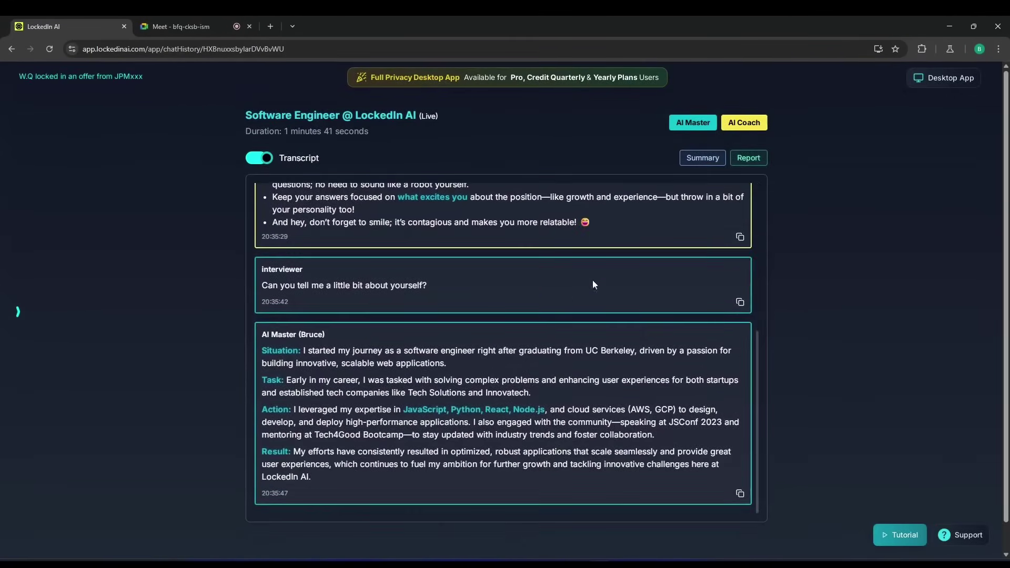
left_click(698, 166)
left_click(749, 160)
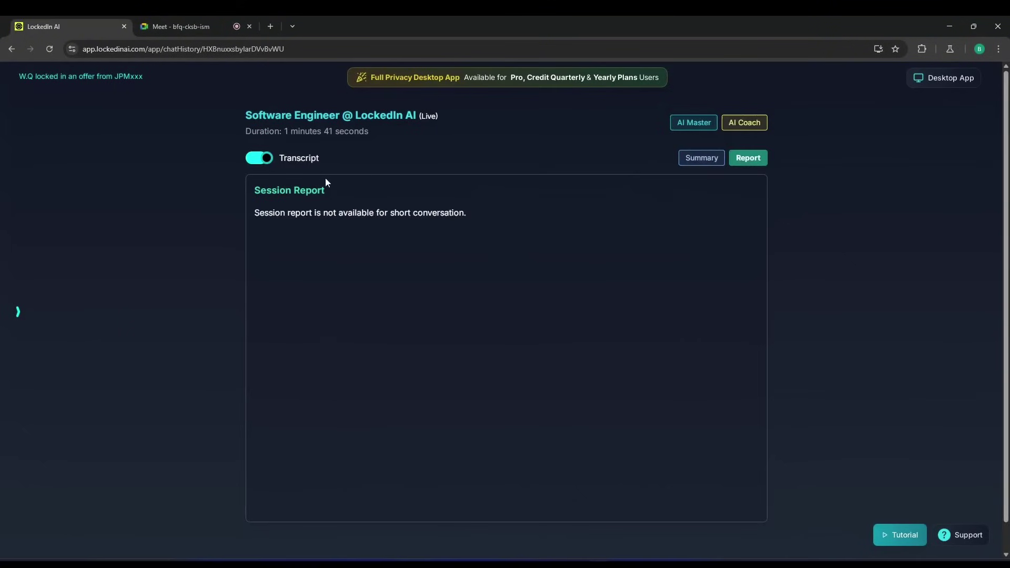